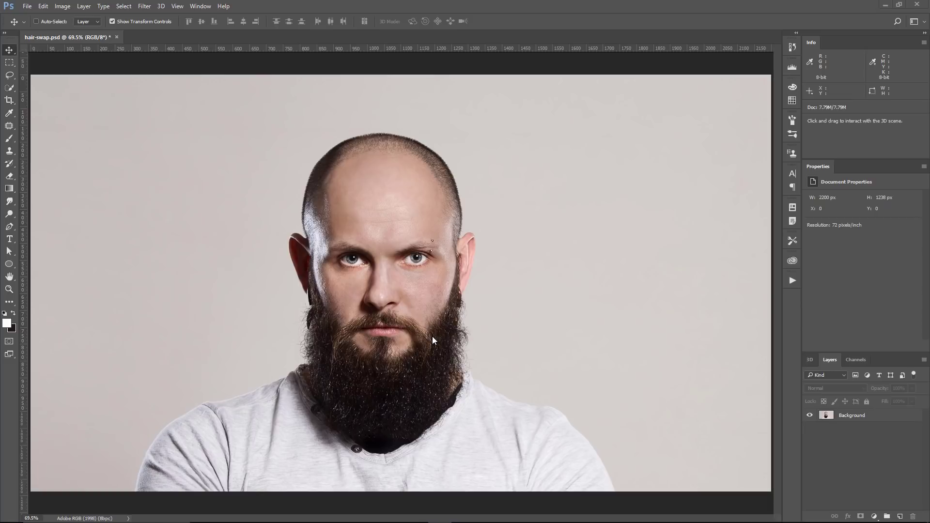
Place the Fashion model graphic from the Tutorial Ideas library over the bearded man's portrait
click(790, 261)
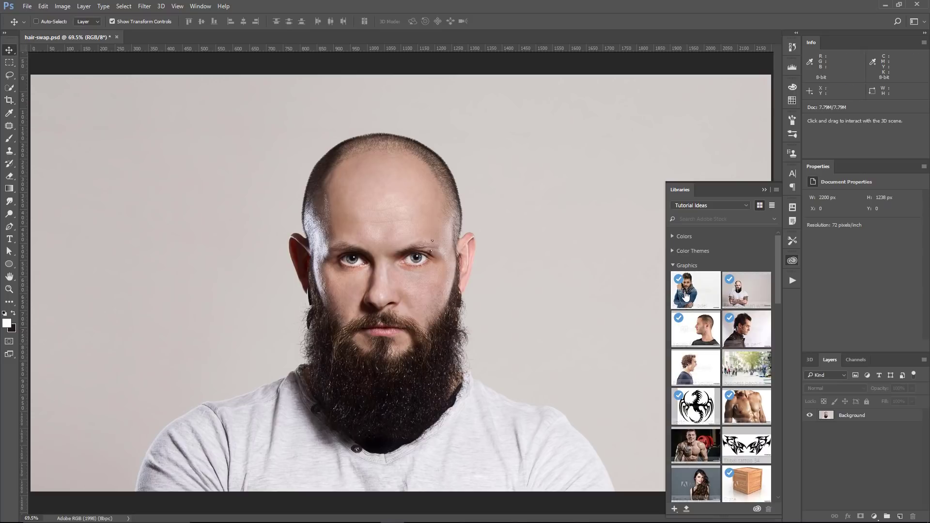
drag(695, 290, 356, 294)
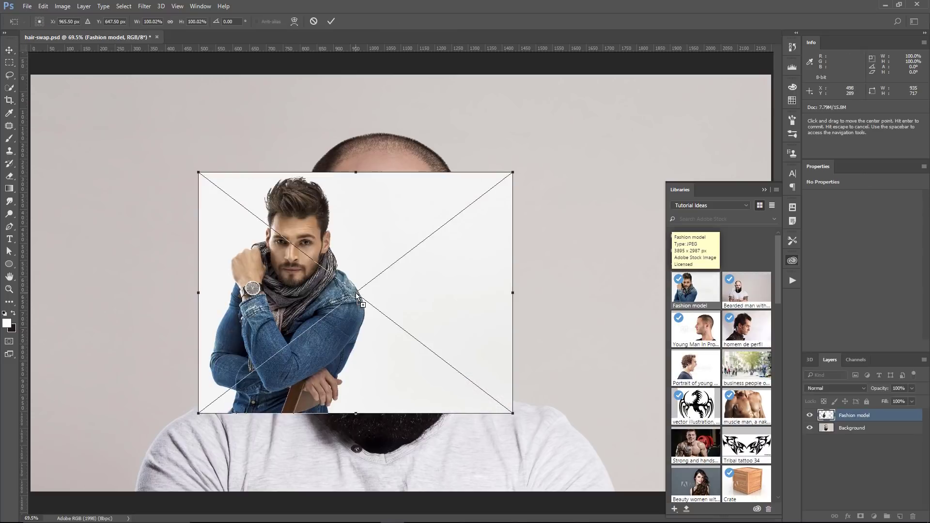
click(764, 191)
Scale the placed Fashion model image to about 372% and position it so his head fills the canvas
drag(513, 172, 685, 55)
drag(390, 190, 400, 310)
drag(698, 166, 823, 58)
drag(360, 258, 501, 341)
drag(188, 160, 78, 96)
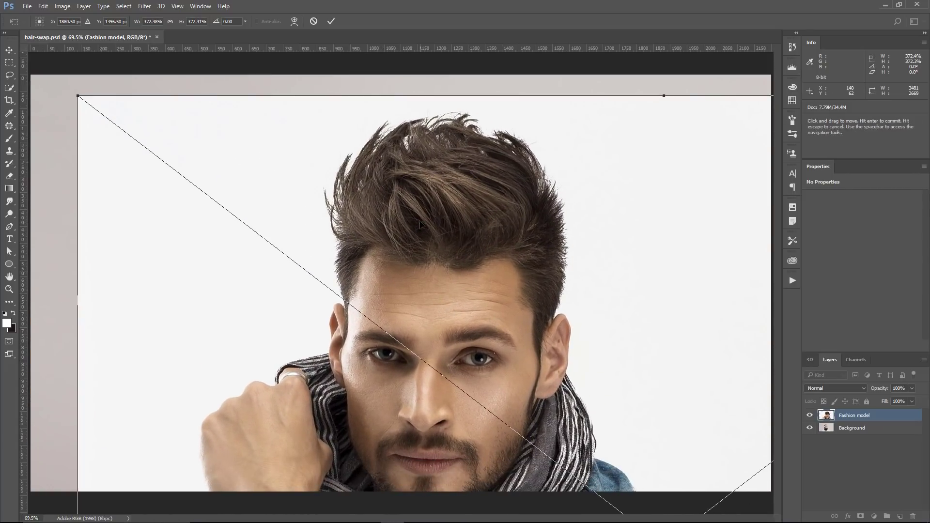
key(Return)
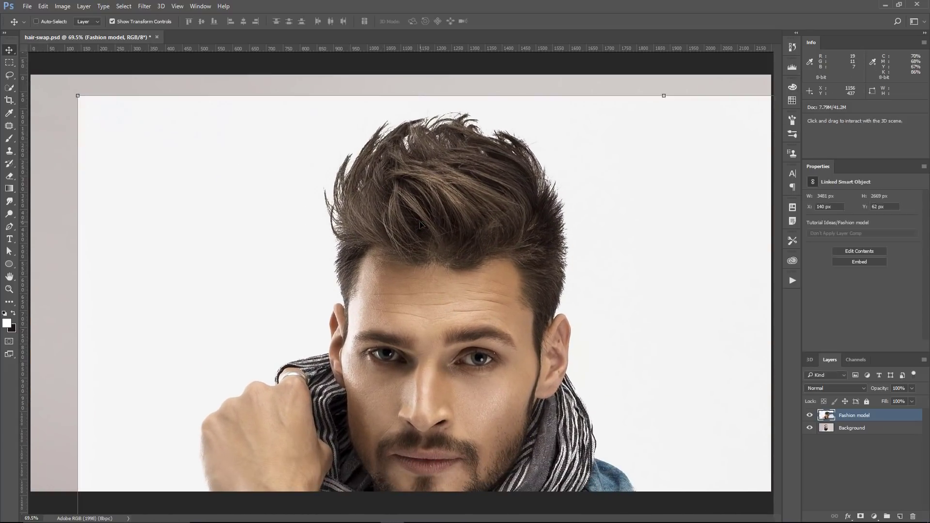
Compare the head angle and lighting of both portraits by repeatedly hiding and showing the Fashion model layer
click(809, 417)
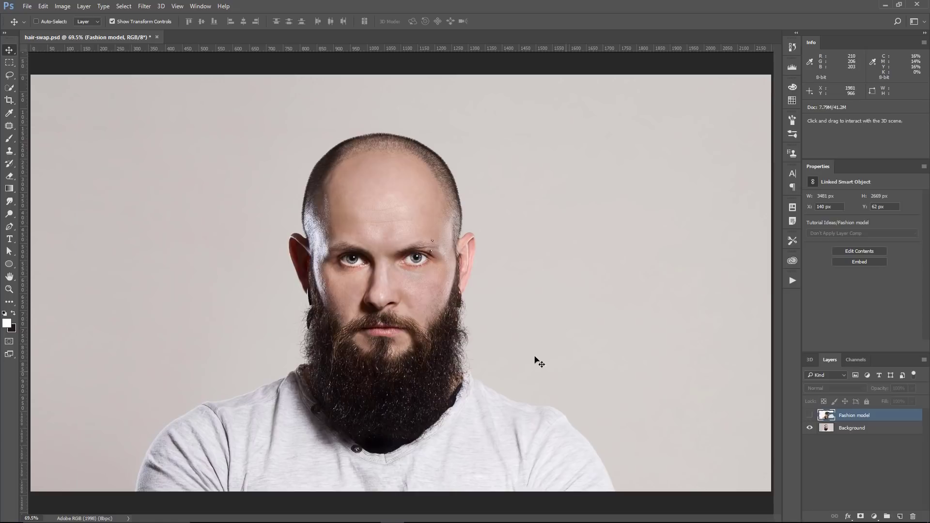
click(809, 415)
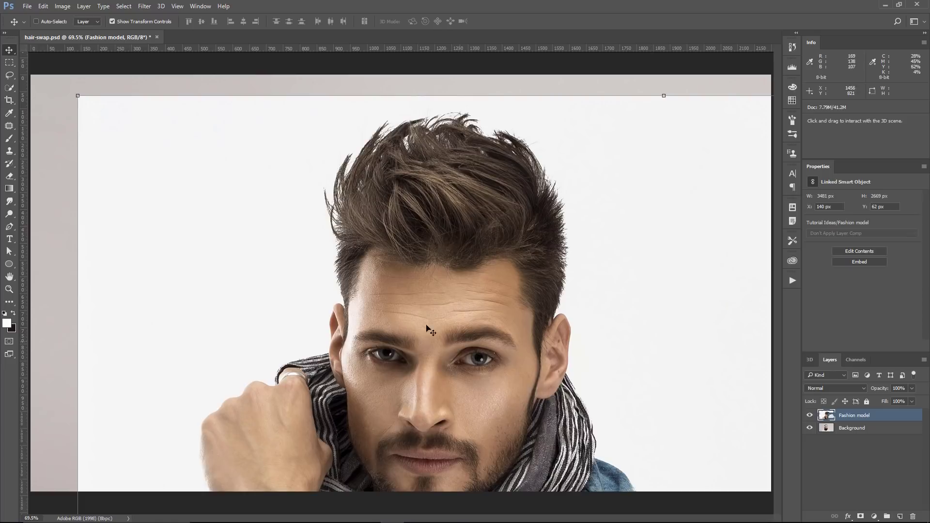
click(808, 416)
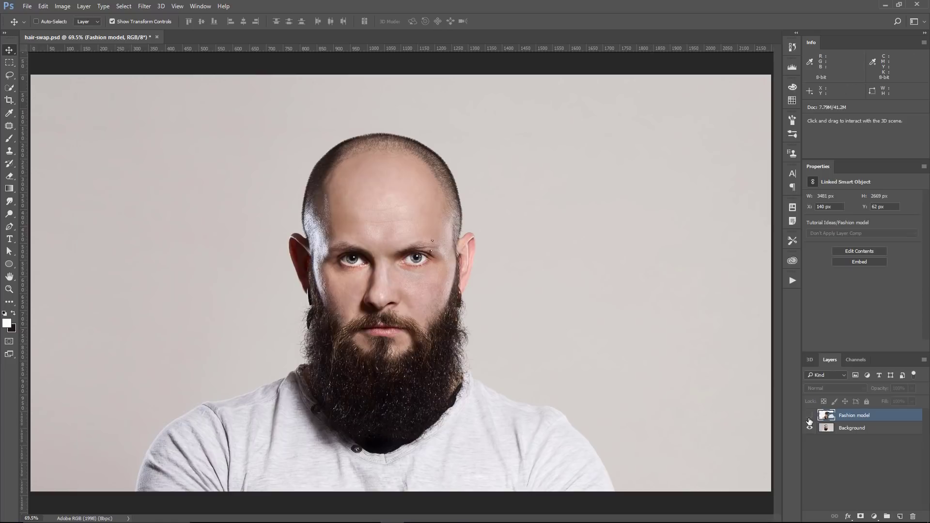
click(808, 417)
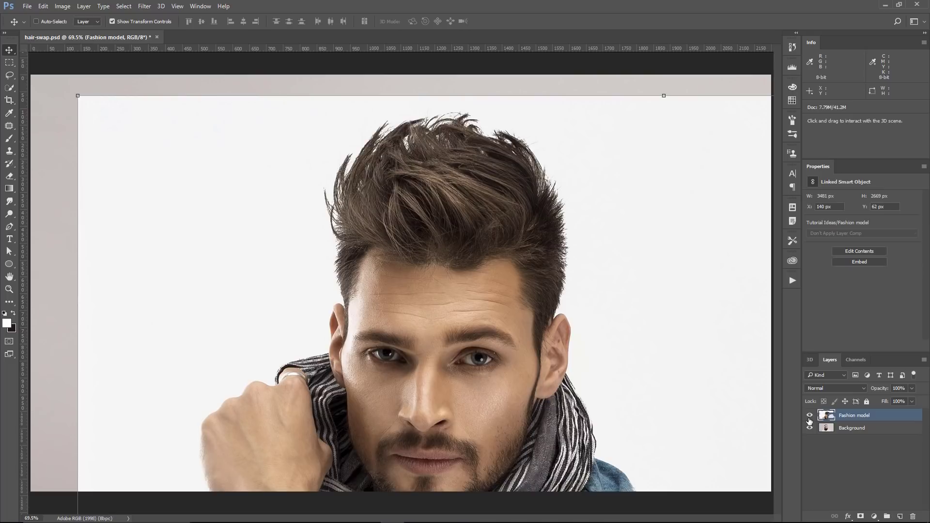
click(809, 416)
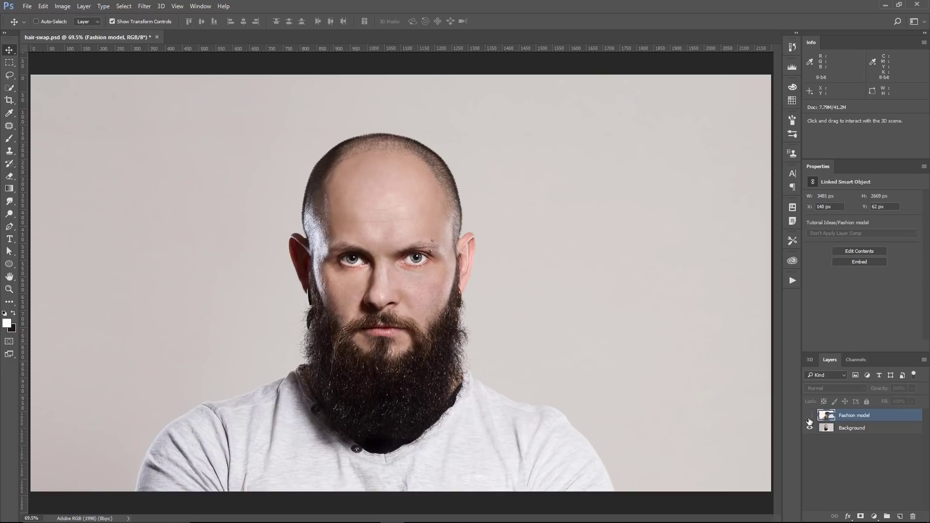
click(808, 417)
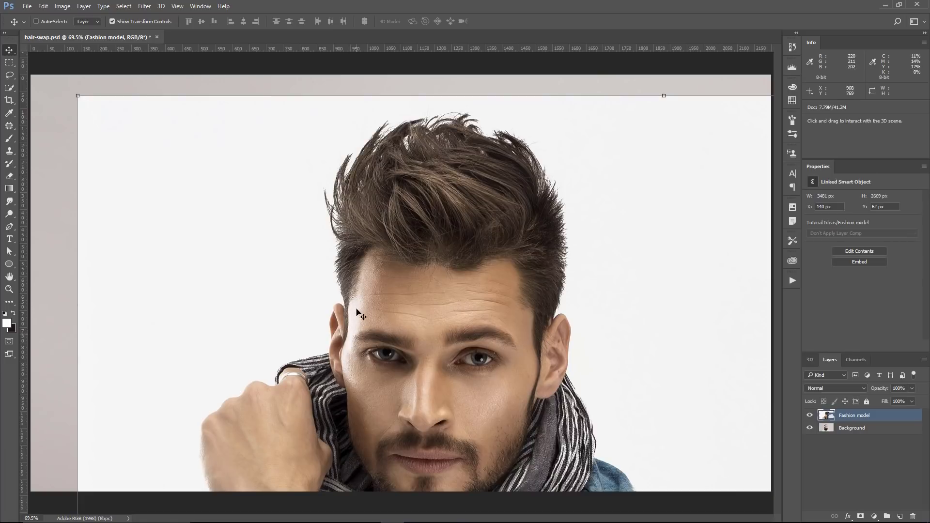
click(810, 415)
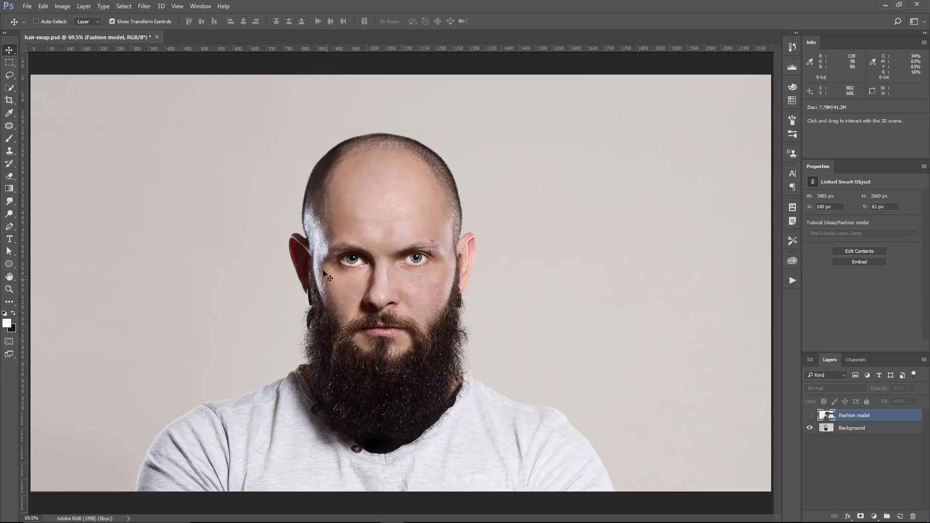
click(809, 415)
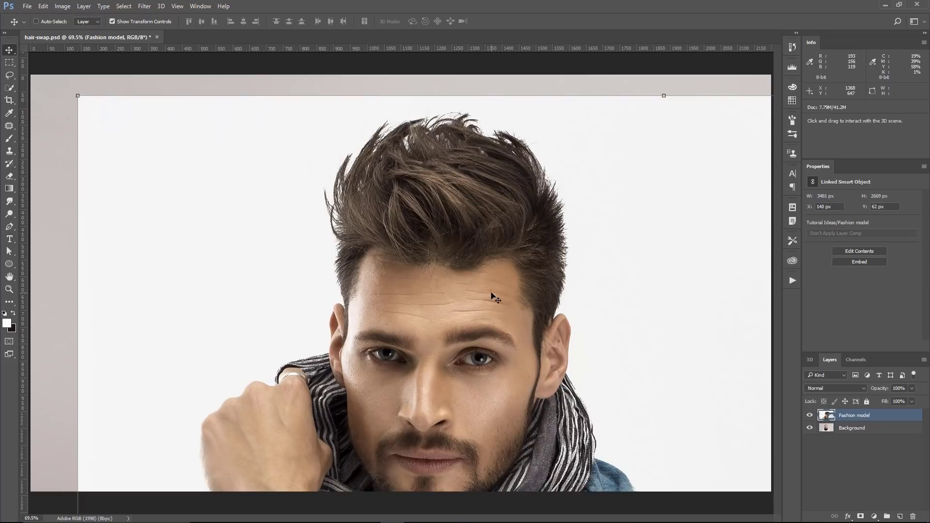
Draw a loose Lasso selection around the fashion model's hair, forehead and ears, leaving out most of the face
key(l)
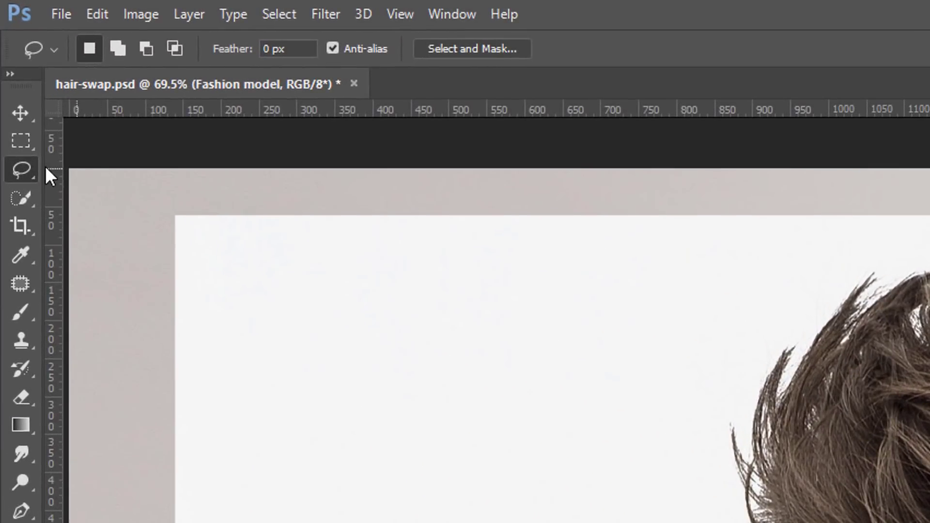
right_click(36, 169)
click(79, 169)
mouse_move(844, 183)
mouse_down()
mouse_move(713, 166)
mouse_move(579, 210)
mouse_move(493, 368)
mouse_move(525, 522)
mouse_up()
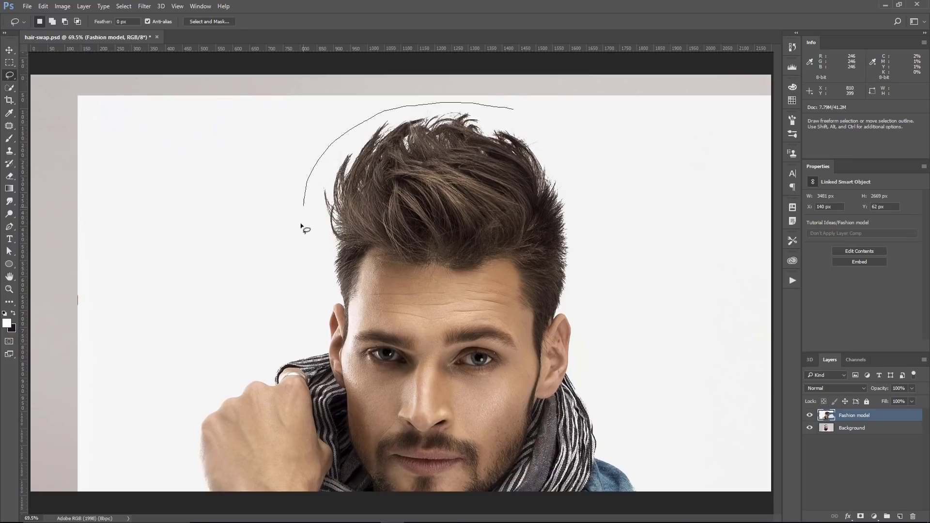
mouse_move(322, 333)
mouse_down()
mouse_move(348, 399)
mouse_move(378, 335)
mouse_move(492, 328)
mouse_move(511, 338)
mouse_move(513, 413)
mouse_move(542, 423)
mouse_move(609, 337)
mouse_move(546, 137)
mouse_up()
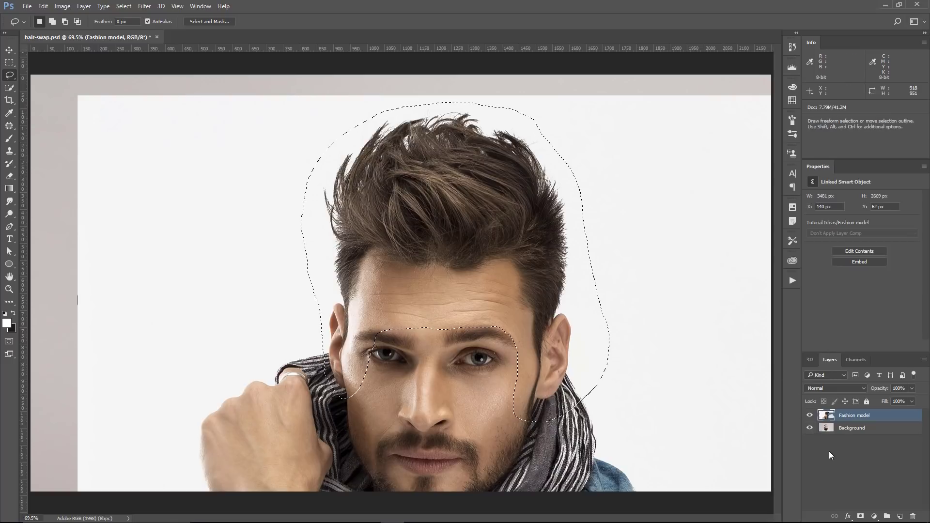
Mask the Fashion model layer to the selection and convert it to a Smart Object
click(859, 517)
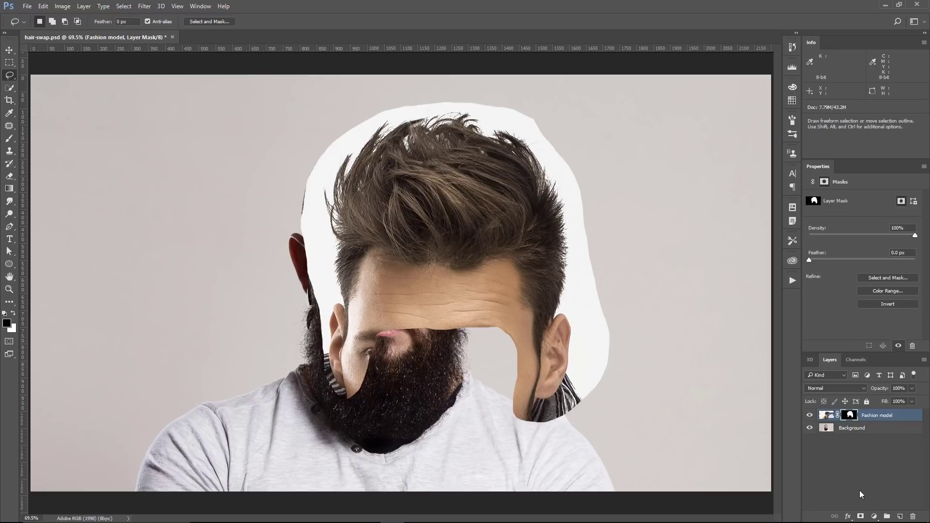
right_click(904, 418)
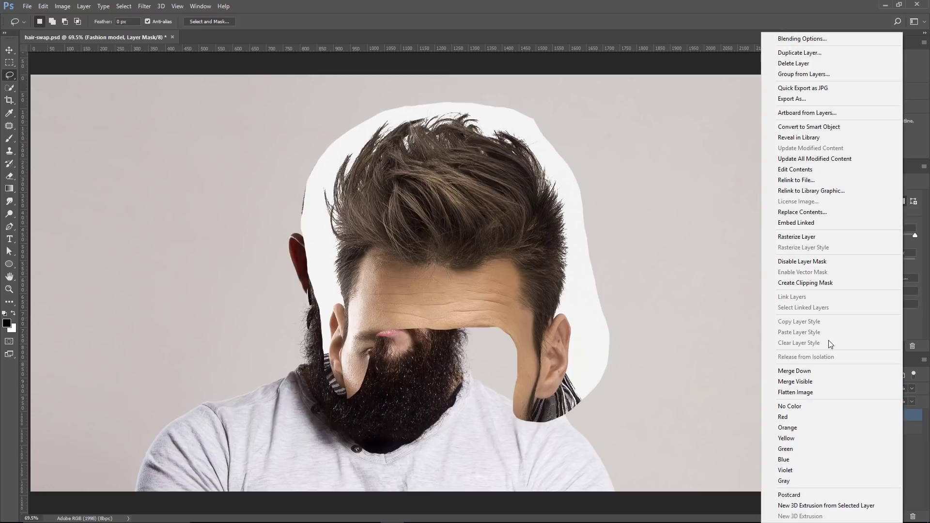
click(814, 127)
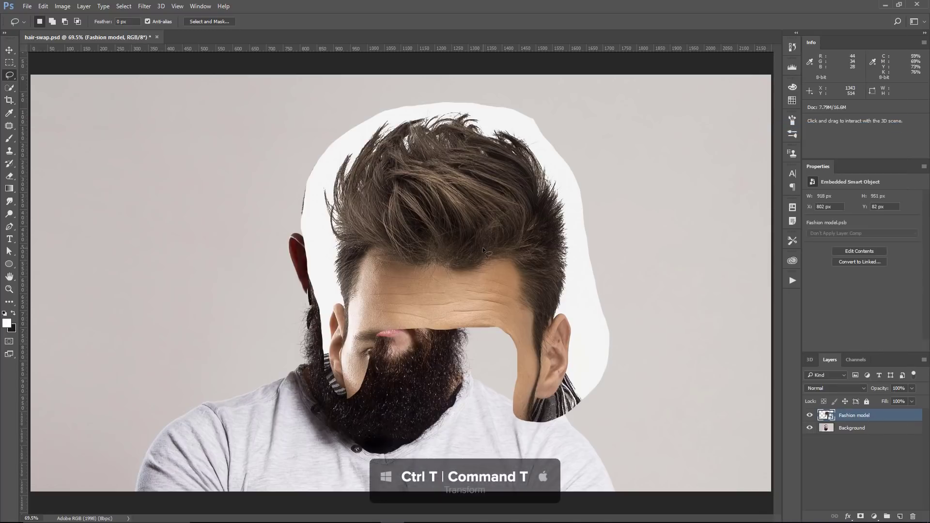
Free-transform the hair cutout to about 92.8% width and 79.6% height and move it onto the bald man's head
key(ctrl+t)
drag(516, 263, 450, 249)
drag(543, 246, 521, 248)
drag(379, 89, 379, 158)
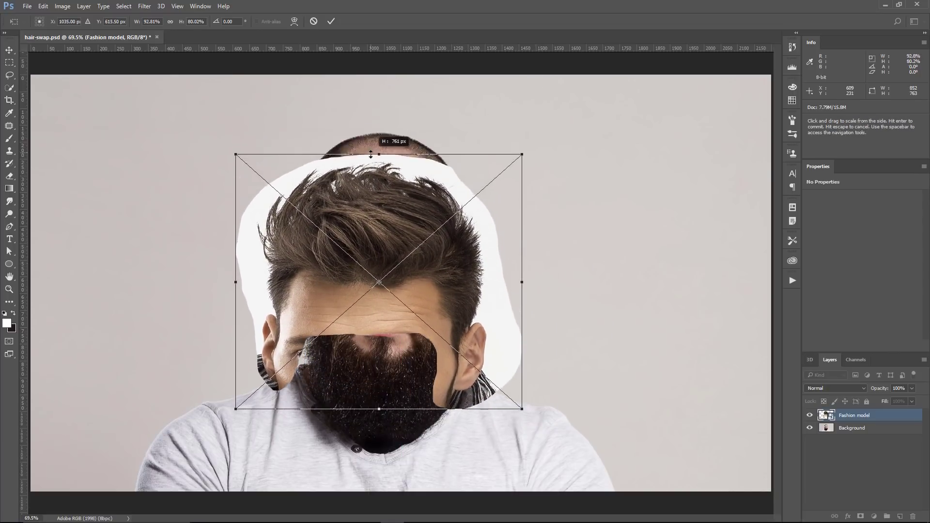
drag(363, 221, 376, 129)
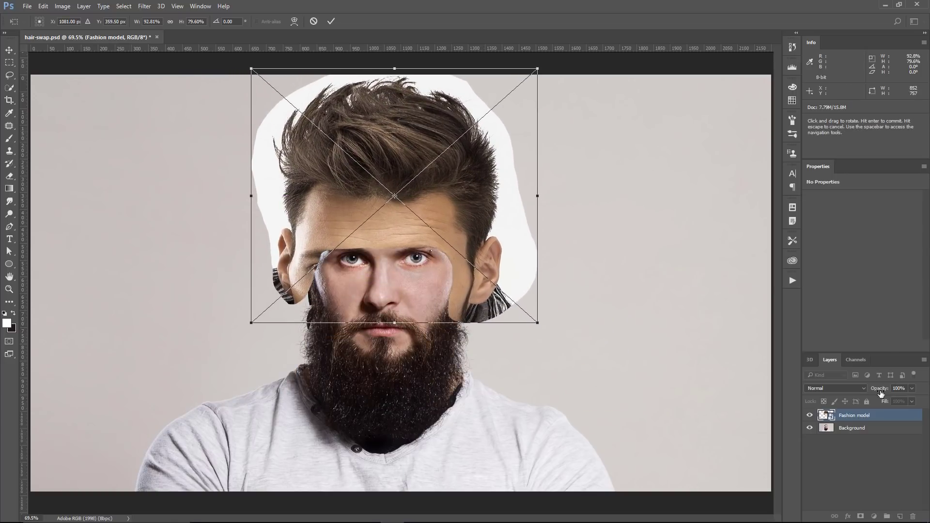
Lower the layer opacity to 56% and fit the hair to the head at about 80.6% width, 76.7% height and -2.3° rotation
drag(879, 390, 832, 401)
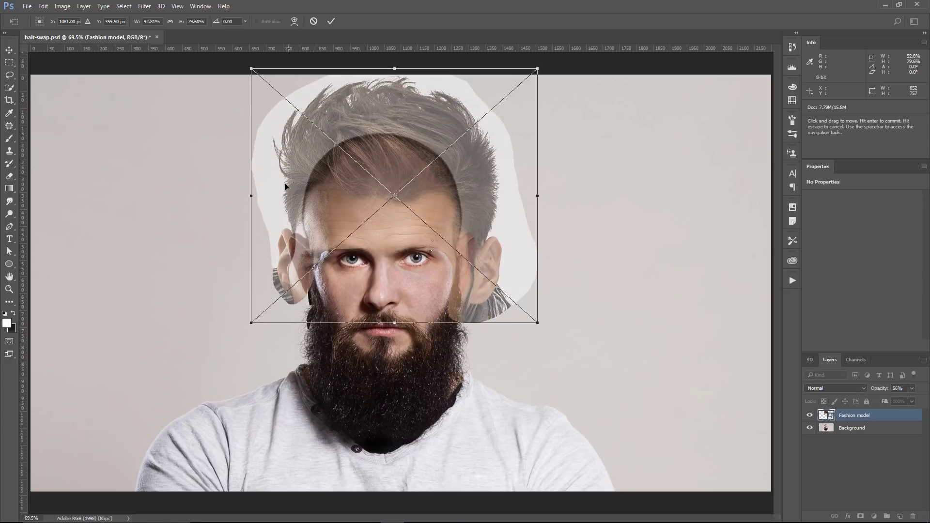
drag(252, 201, 279, 183)
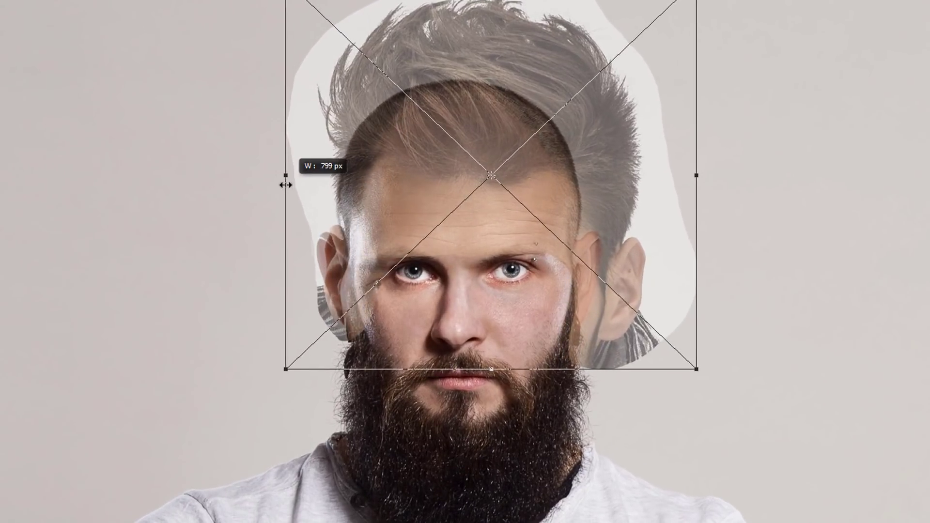
drag(696, 177, 659, 177)
drag(469, 0, 470, 25)
drag(485, 204, 483, 185)
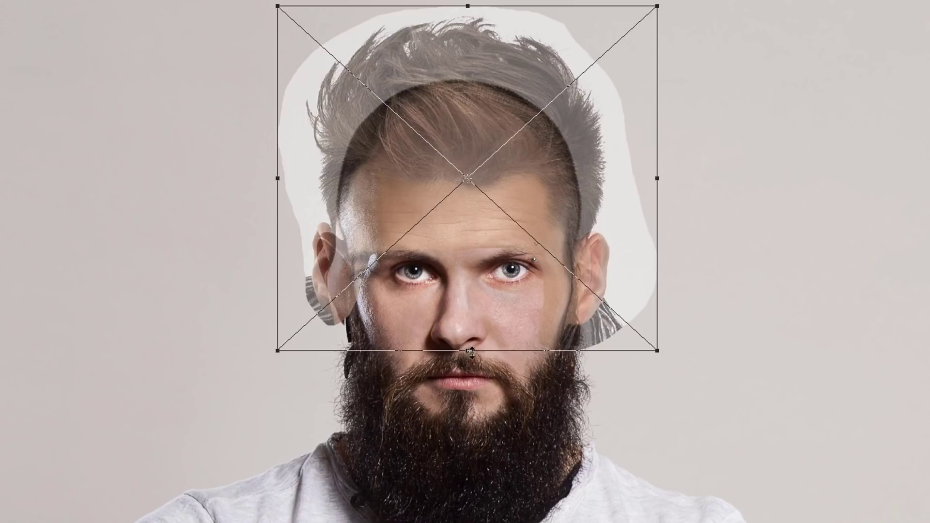
drag(467, 350, 467, 369)
drag(451, 298, 464, 264)
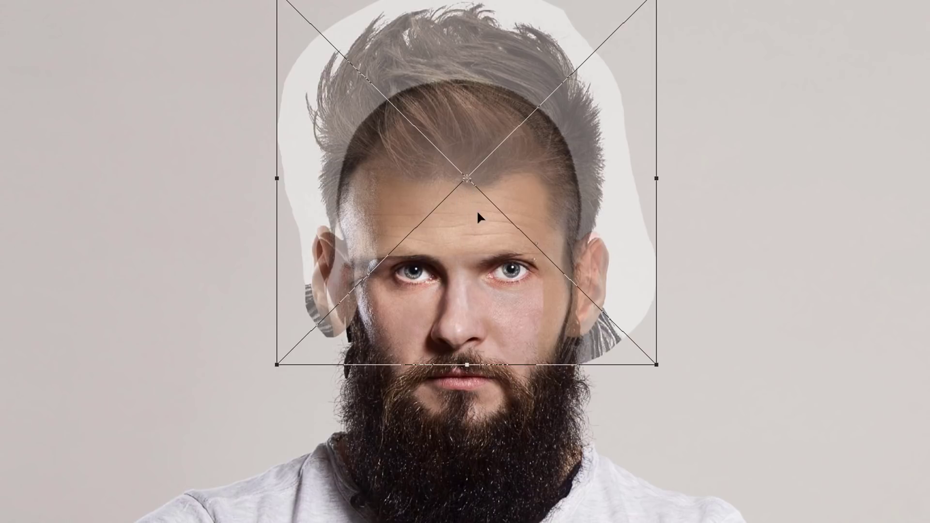
drag(486, 188, 482, 184)
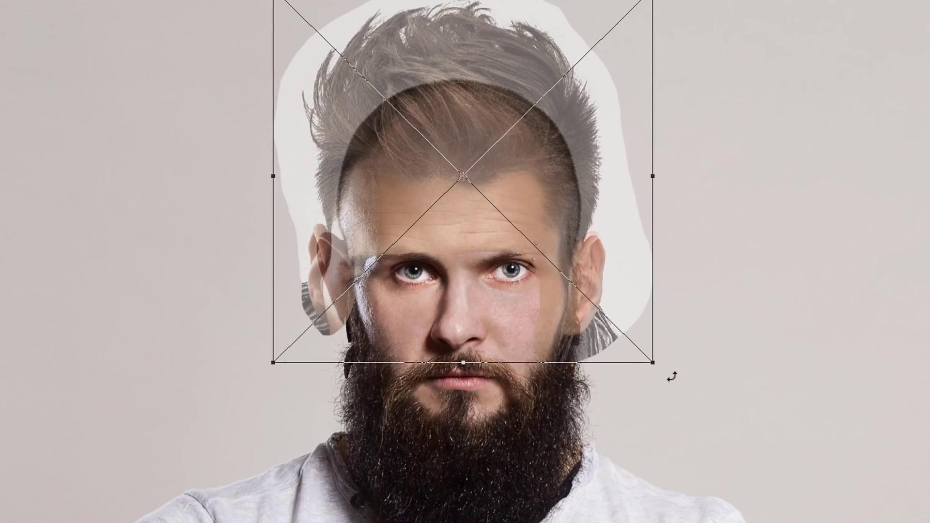
drag(668, 376, 688, 369)
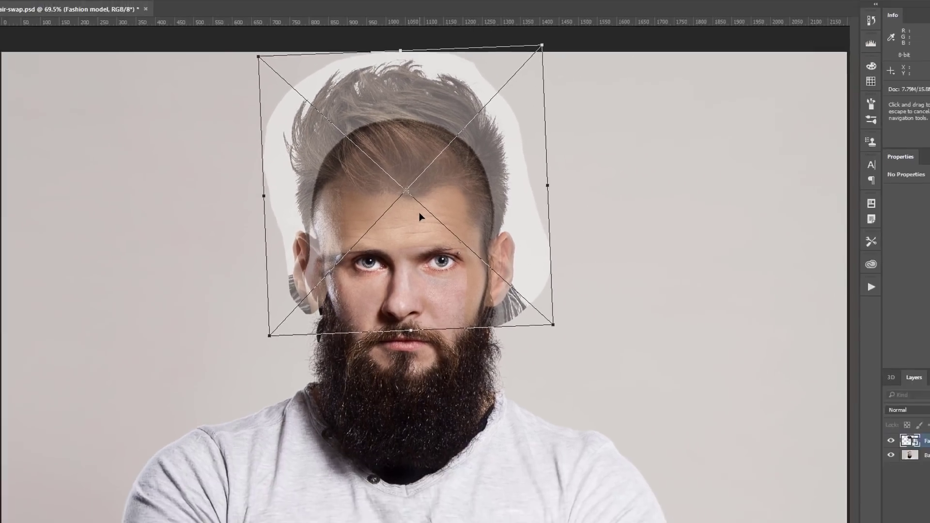
Warp the top and sides of the hair inward to fit the man's head and restore the layer opacity to 100%
right_click(480, 209)
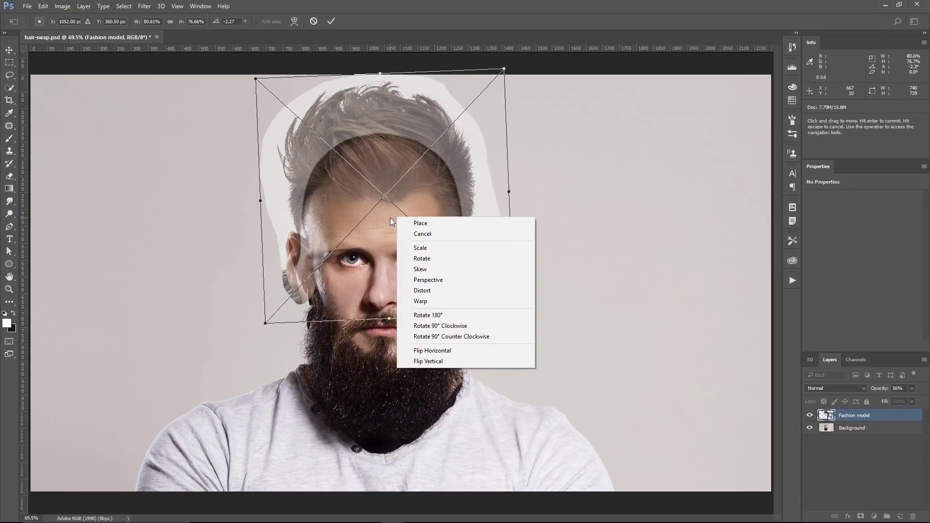
click(434, 300)
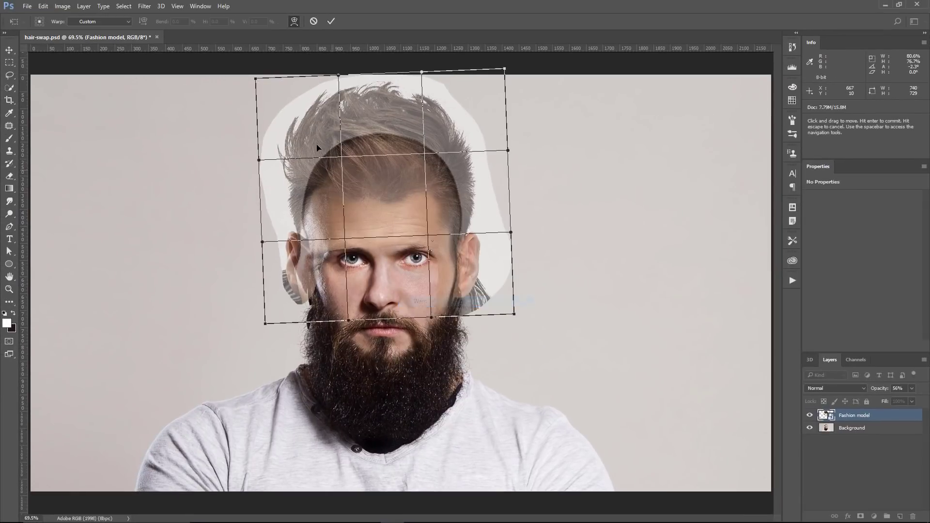
drag(270, 95, 291, 98)
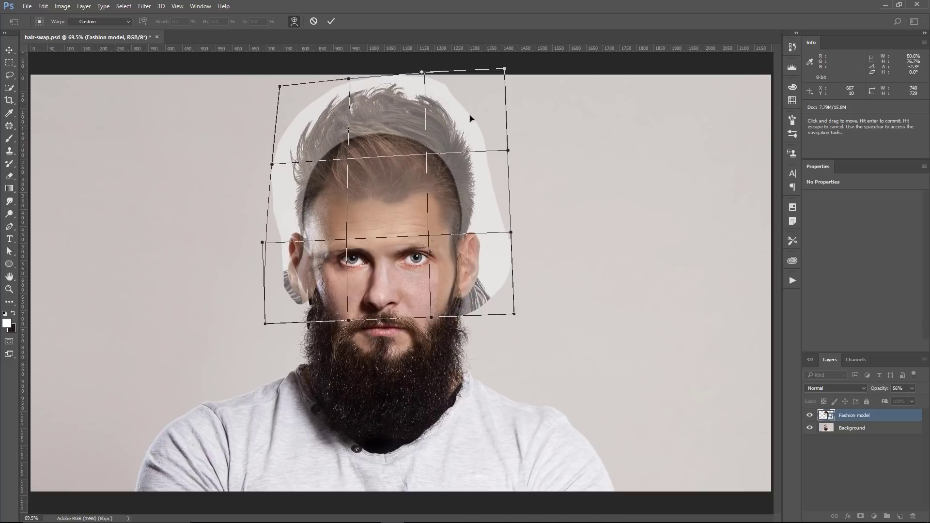
drag(470, 118, 474, 119)
drag(377, 85, 400, 207)
drag(507, 210, 495, 224)
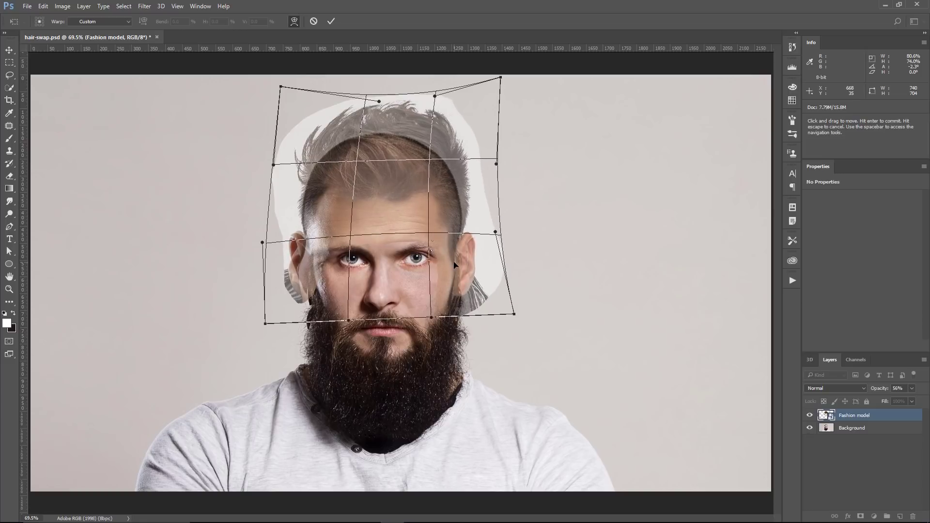
click(331, 22)
key(l)
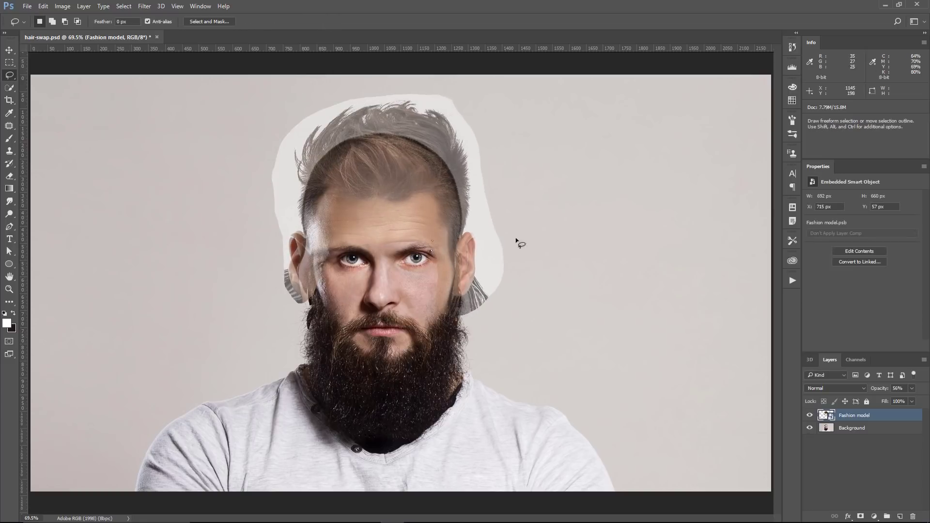
drag(878, 390, 920, 387)
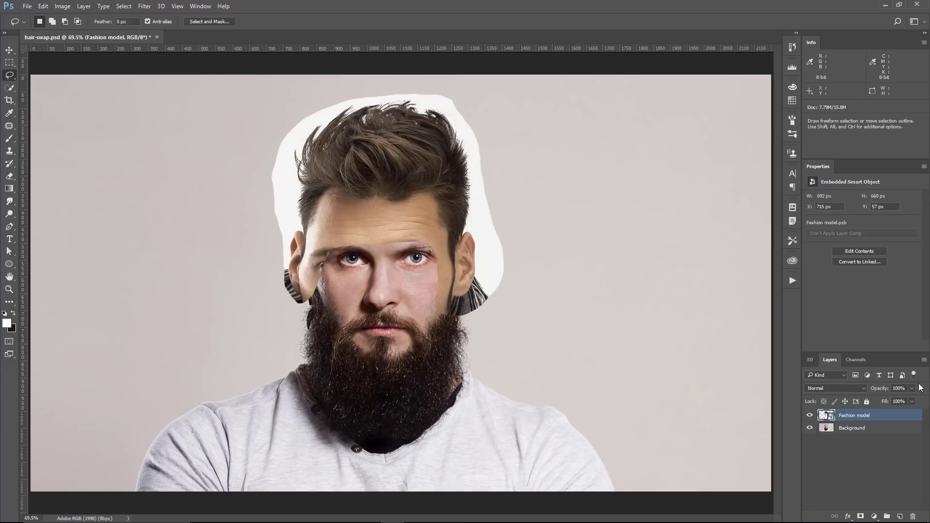
Check the hair's fit on the bald head by repeatedly hiding and showing the Fashion model layer
click(809, 415)
click(811, 416)
click(812, 416)
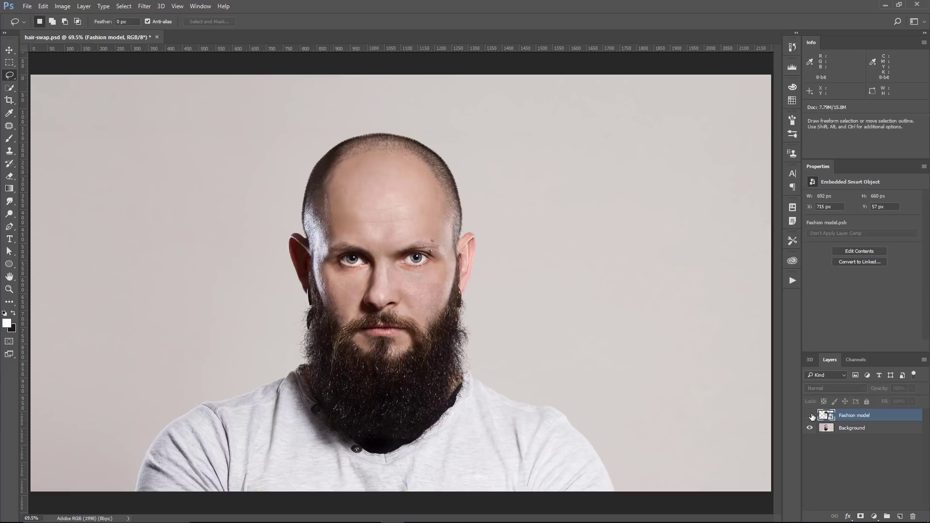
click(811, 416)
click(811, 416)
click(811, 416)
click(812, 416)
click(811, 416)
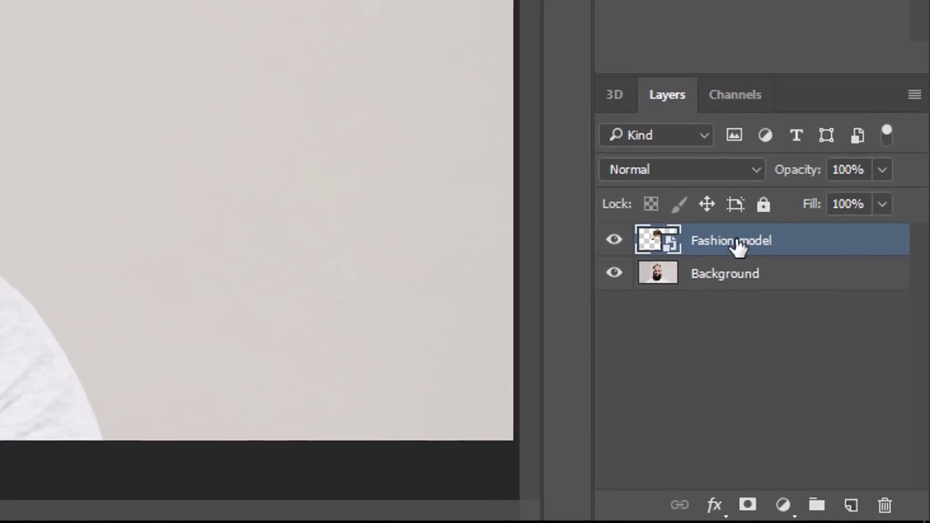
Rename the Fashion model layer as Hair
double_click(730, 238)
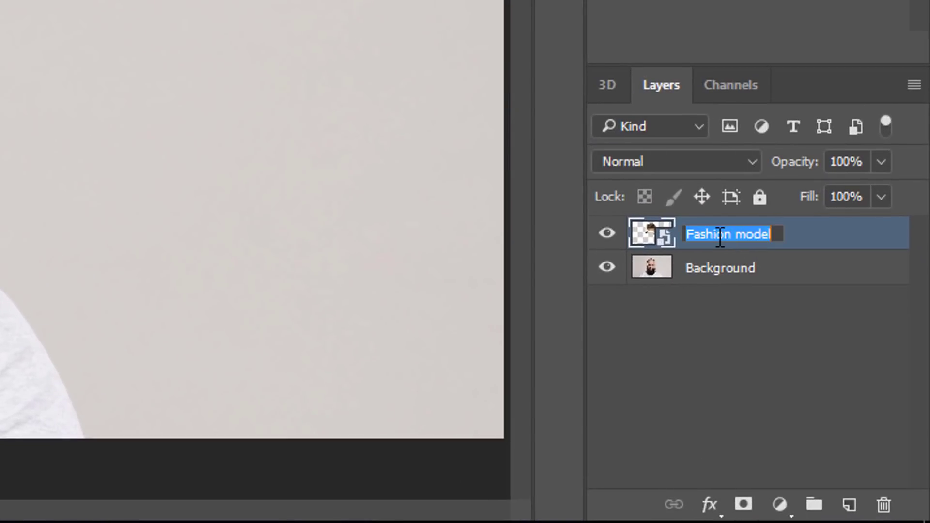
text(Hair)
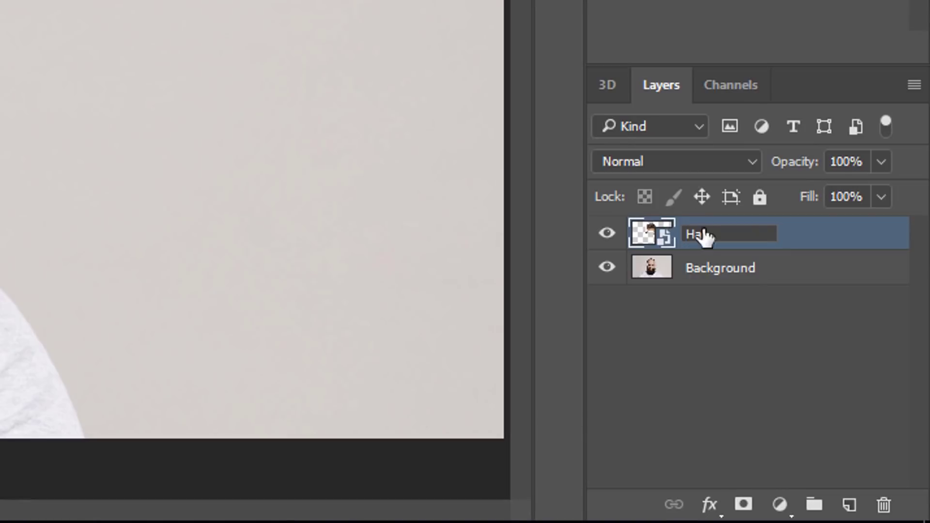
key(Return)
Add a Selective Color adjustment layer above the Hair layer and clip it to Hair
click(780, 505)
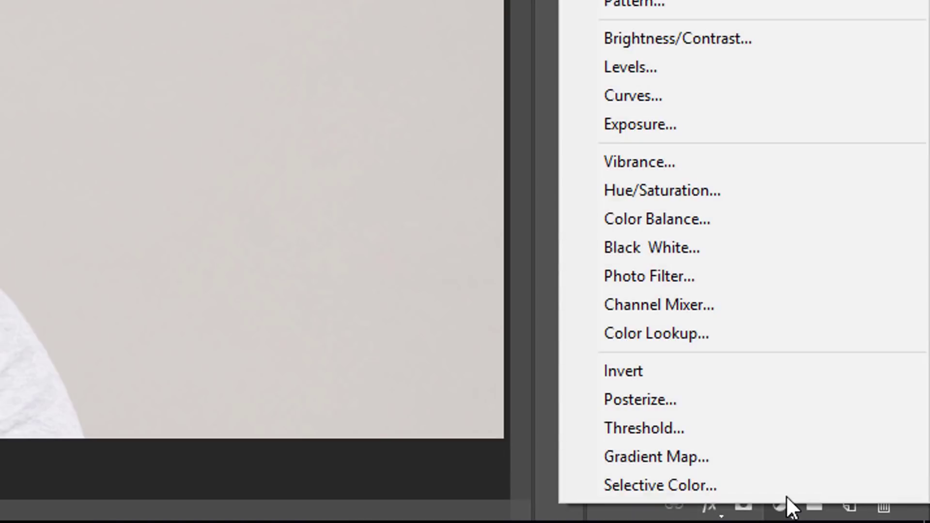
click(746, 485)
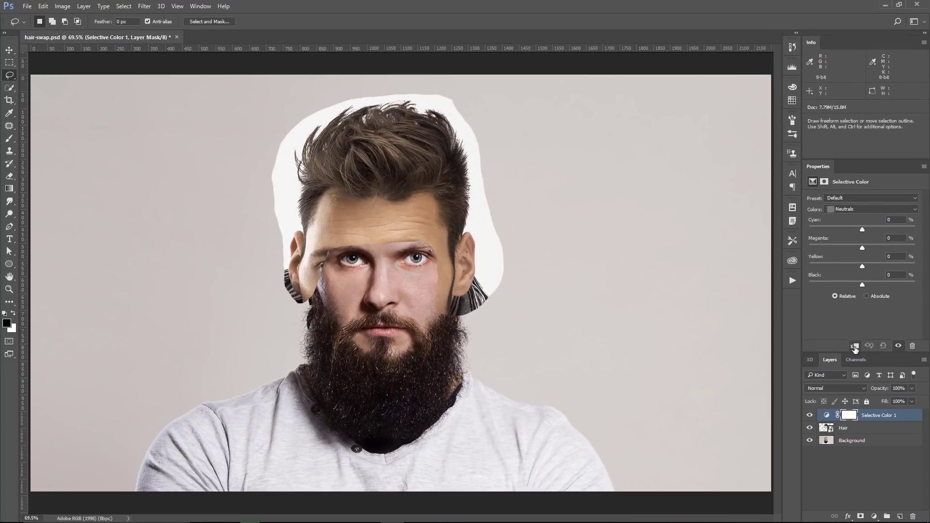
click(855, 346)
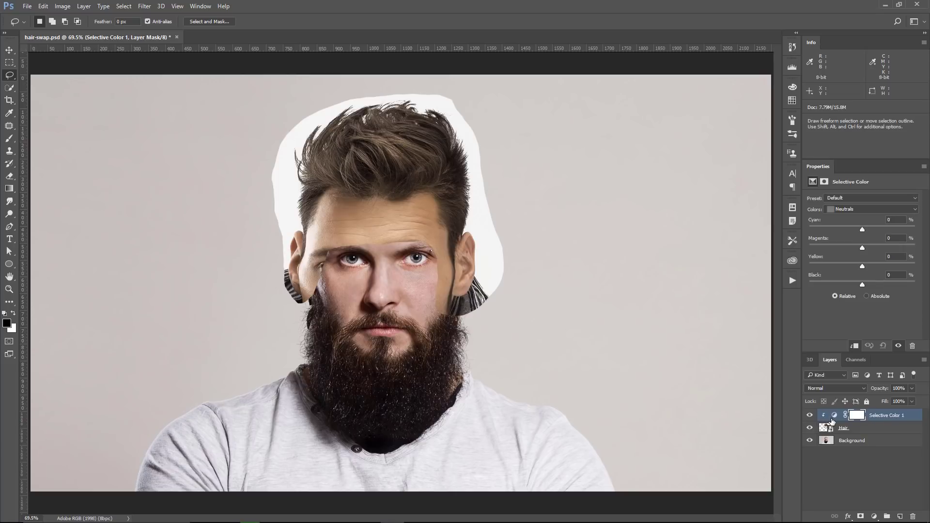
Adjust the Reds in the Selective Color layer to Cyan -9%, Yellow -80% and Black -37%
click(841, 210)
click(841, 214)
drag(862, 266, 819, 268)
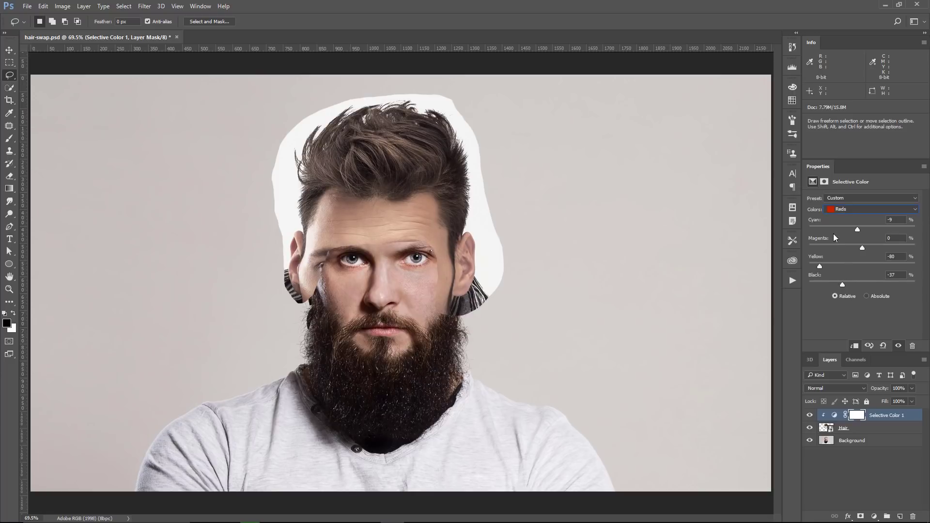
Set the Yellows to Cyan -27% and Yellow -25%, and compare the hair with and without the Selective Color adjustment
click(847, 209)
click(845, 218)
click(809, 415)
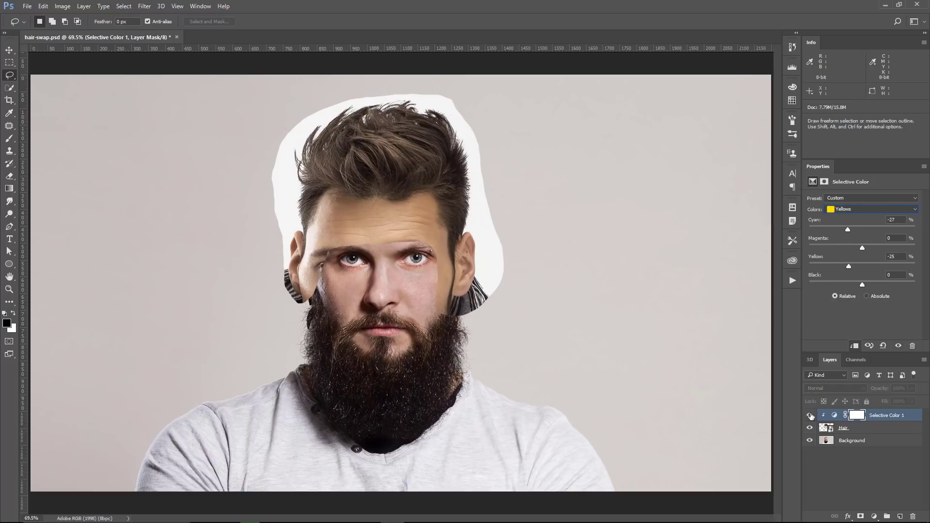
click(809, 415)
click(809, 415)
click(809, 415)
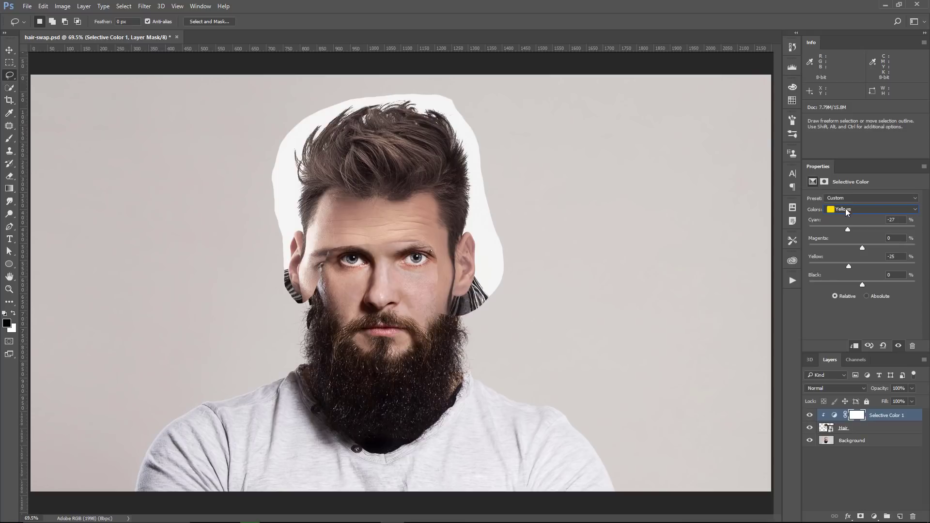
Raise the Black amount of the Blacks to +20% and compare the hair with and without the adjustment
click(844, 209)
click(853, 280)
drag(862, 282, 867, 285)
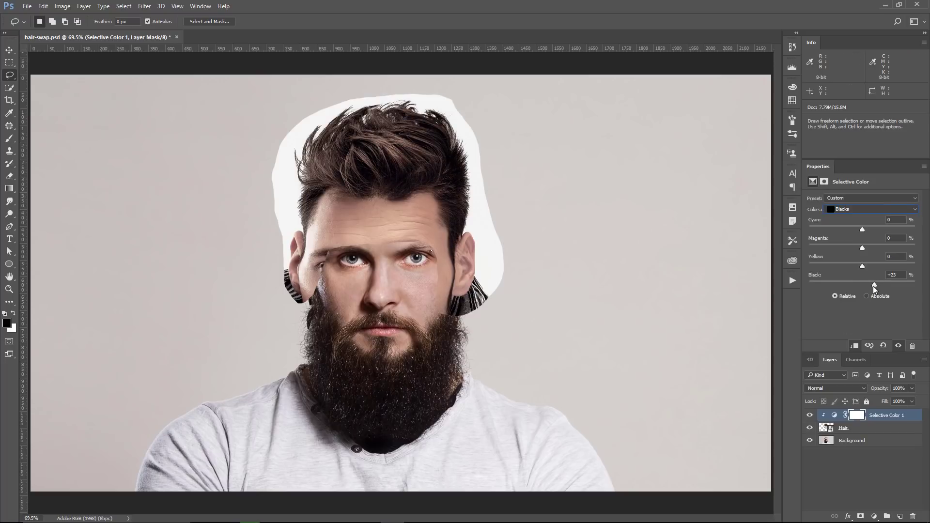
click(808, 416)
click(808, 416)
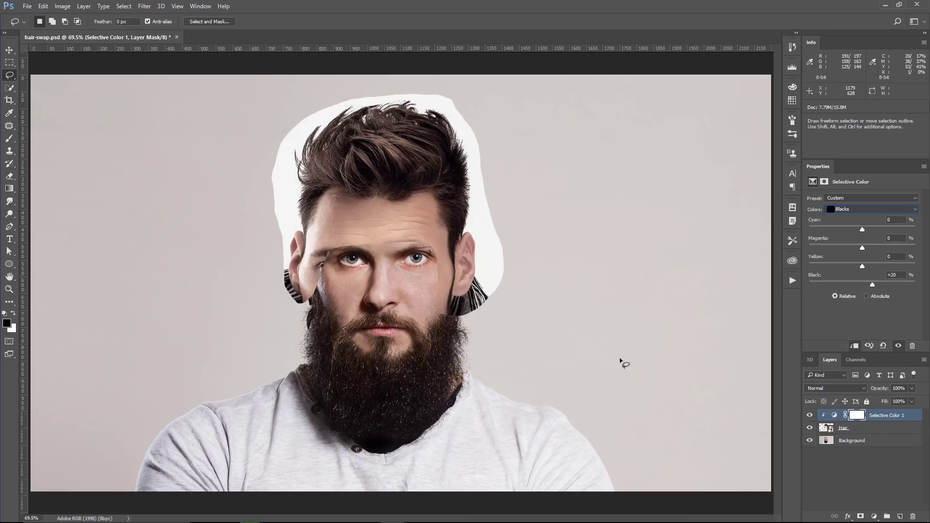
Open the contents of the Hair smart object and view its Red, Green and Blue channels individually
click(827, 429)
double_click(827, 429)
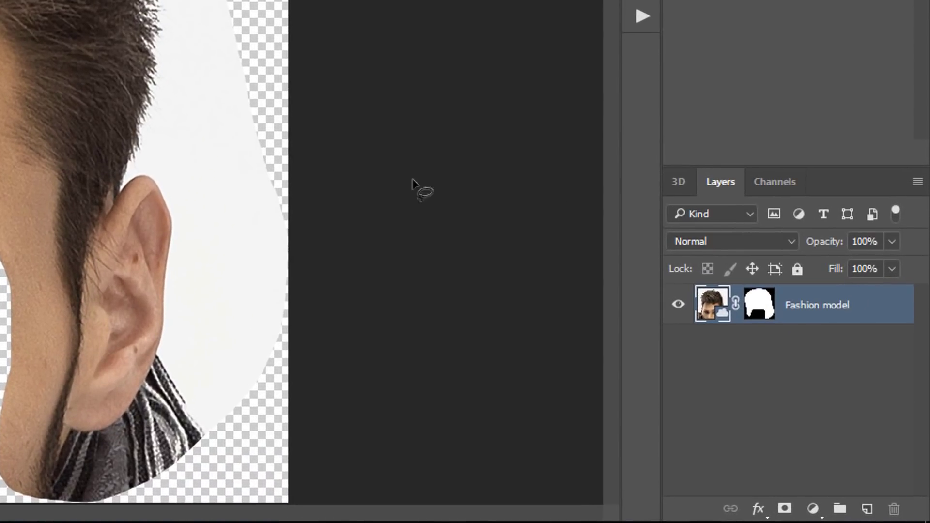
click(774, 186)
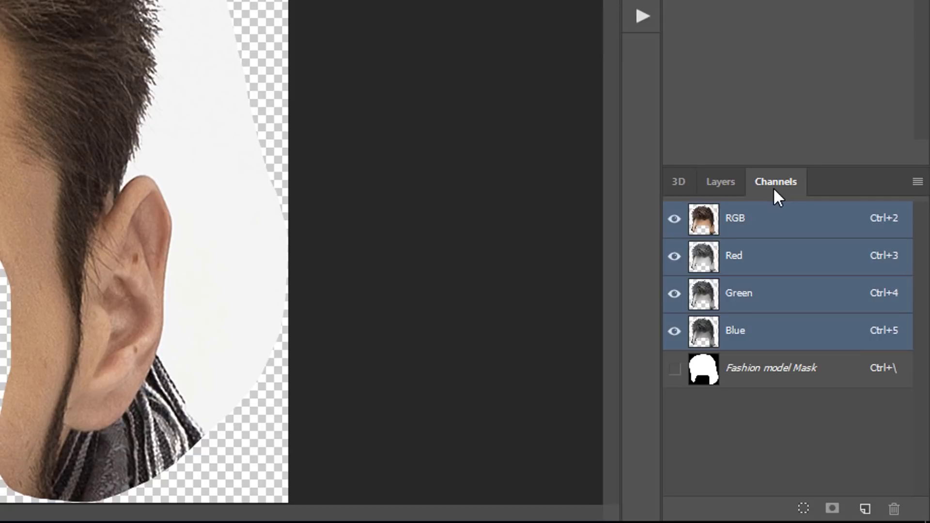
click(760, 270)
click(767, 303)
click(769, 335)
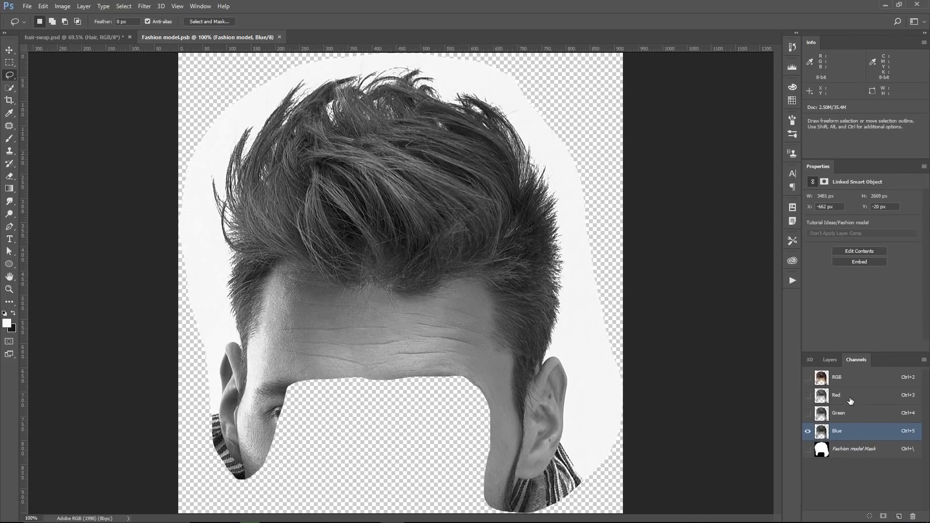
Compare the contrast of the Green and Blue channels and duplicate the Blue channel
click(851, 413)
click(856, 436)
click(845, 412)
click(850, 439)
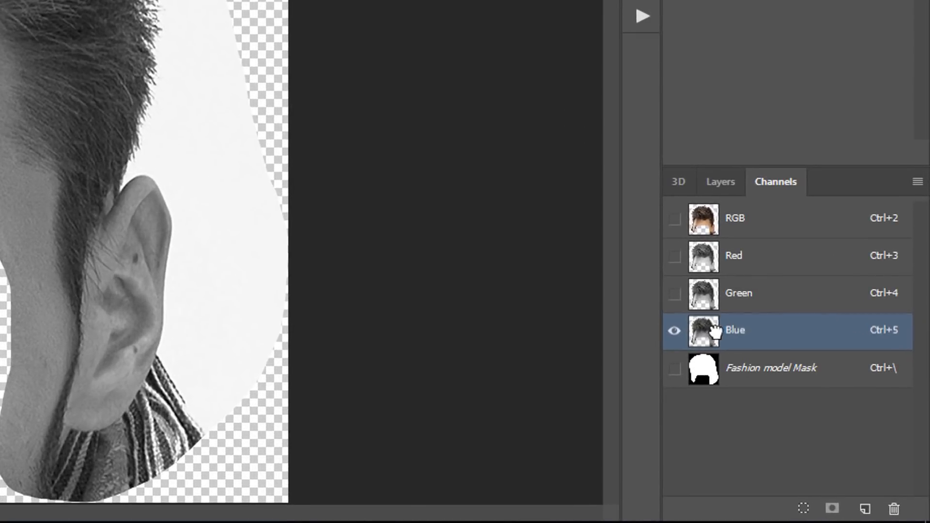
drag(825, 428, 865, 453)
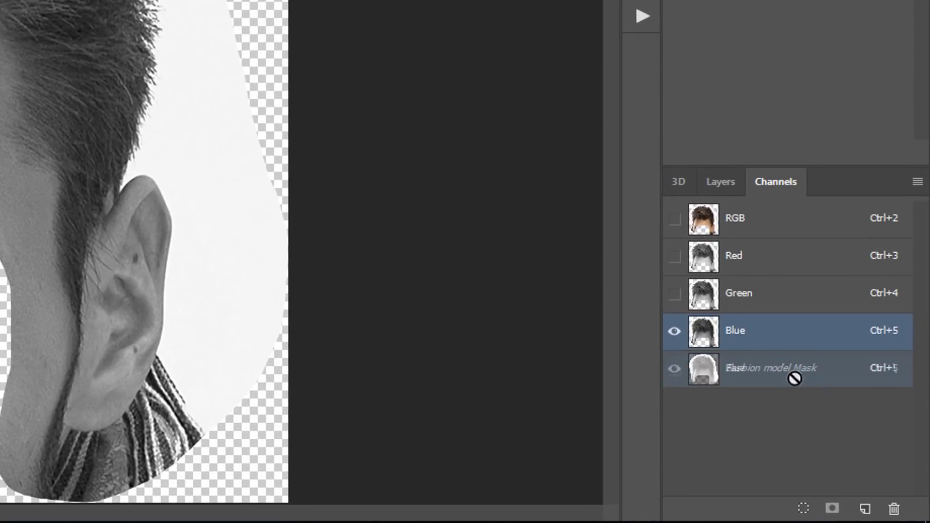
drag(794, 378, 865, 506)
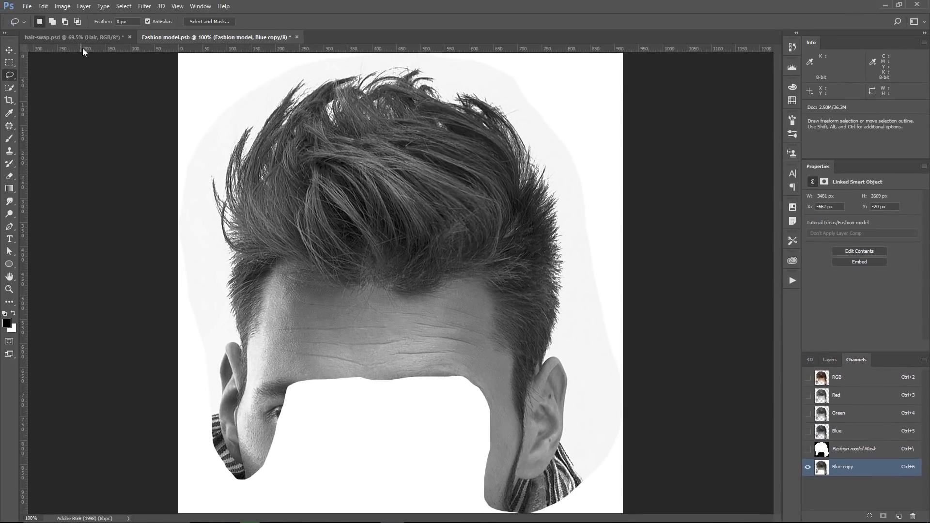
Apply Levels to the Blue copy channel with input values 63, 1.23 and 236
click(62, 6)
mouse_move(78, 28)
click(205, 36)
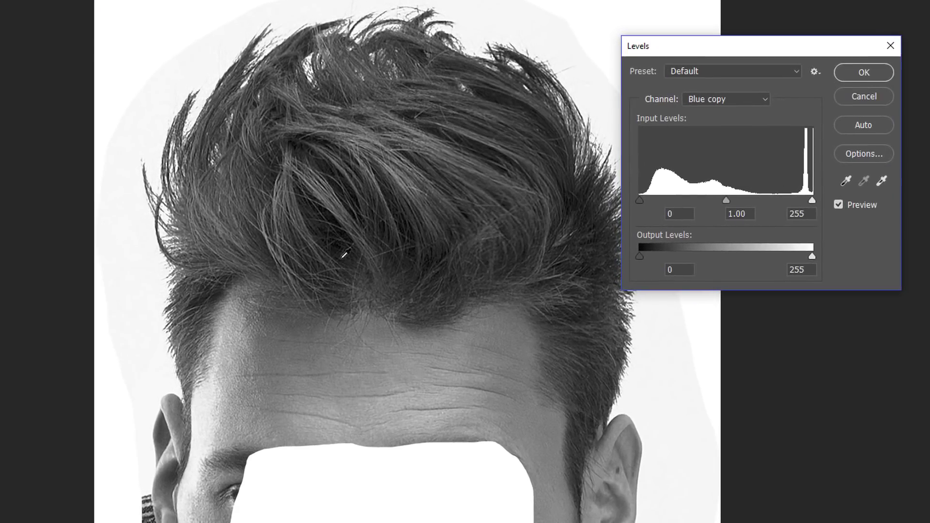
drag(641, 204, 683, 206)
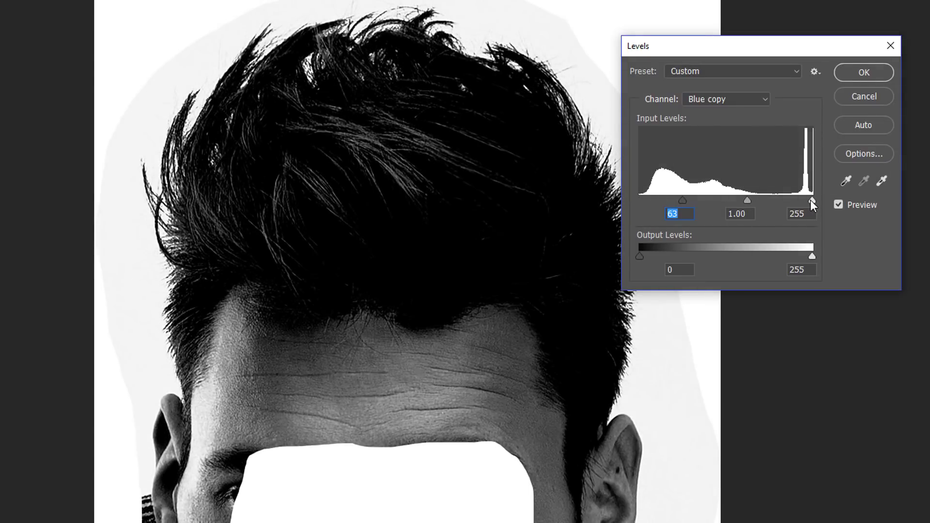
drag(812, 200, 799, 202)
mouse_move(739, 201)
mouse_down()
mouse_move(713, 211)
mouse_move(733, 212)
mouse_up()
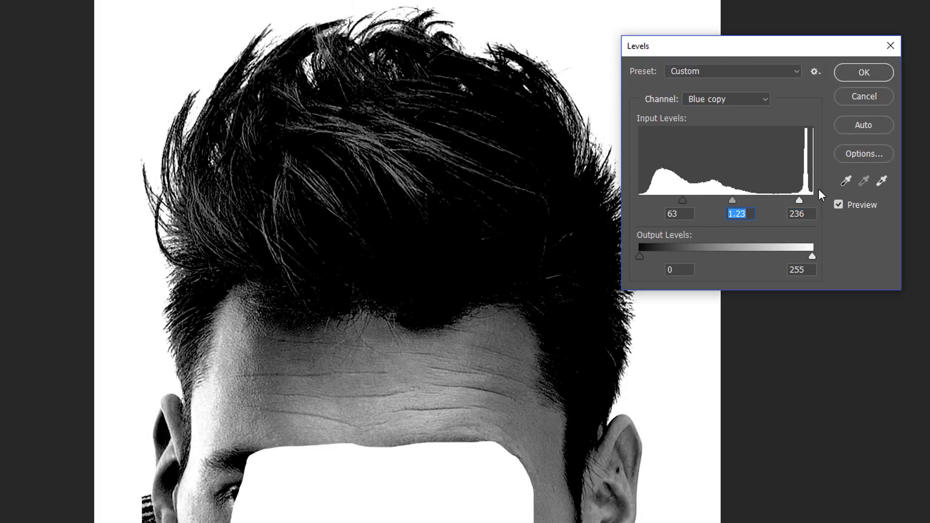
click(859, 75)
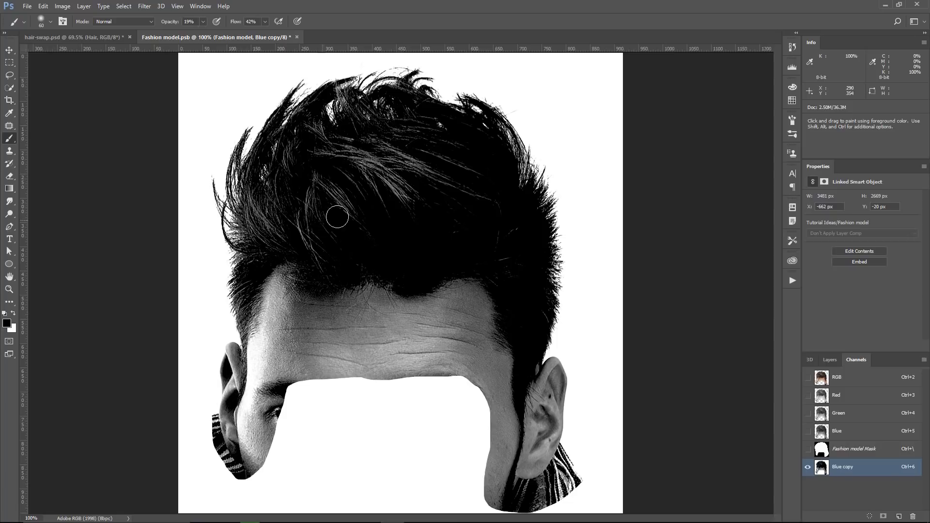
With the brush at 100% opacity and flow, paint the hair's interior solid black and the ears, scarf and lower face white
drag(161, 25, 264, 21)
mouse_move(332, 166)
mouse_down()
mouse_move(330, 202)
mouse_move(331, 194)
mouse_move(261, 228)
mouse_move(300, 150)
mouse_move(346, 133)
mouse_move(352, 115)
mouse_move(369, 145)
mouse_move(449, 141)
mouse_move(448, 166)
mouse_move(508, 222)
mouse_move(501, 236)
mouse_move(440, 221)
mouse_move(487, 193)
mouse_move(378, 158)
mouse_move(337, 169)
mouse_move(415, 178)
mouse_move(370, 196)
mouse_move(321, 255)
mouse_move(277, 258)
mouse_move(274, 242)
mouse_move(369, 242)
mouse_move(370, 223)
mouse_move(334, 190)
mouse_move(458, 150)
mouse_move(435, 125)
mouse_move(433, 174)
mouse_move(348, 193)
mouse_move(252, 279)
mouse_move(251, 313)
mouse_move(294, 266)
mouse_move(333, 266)
mouse_move(367, 281)
mouse_move(344, 297)
mouse_move(448, 269)
mouse_move(492, 277)
mouse_move(516, 317)
mouse_move(477, 298)
mouse_move(336, 291)
mouse_move(294, 294)
mouse_move(265, 316)
mouse_move(288, 266)
mouse_move(265, 336)
mouse_move(252, 305)
mouse_move(269, 315)
mouse_move(438, 297)
mouse_move(506, 311)
mouse_move(523, 344)
mouse_move(473, 332)
mouse_move(438, 286)
mouse_up()
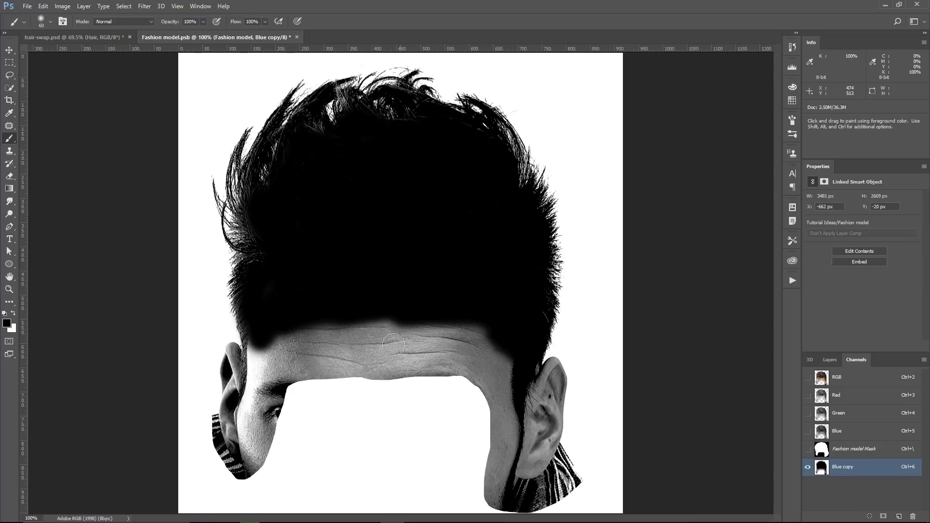
key(x)
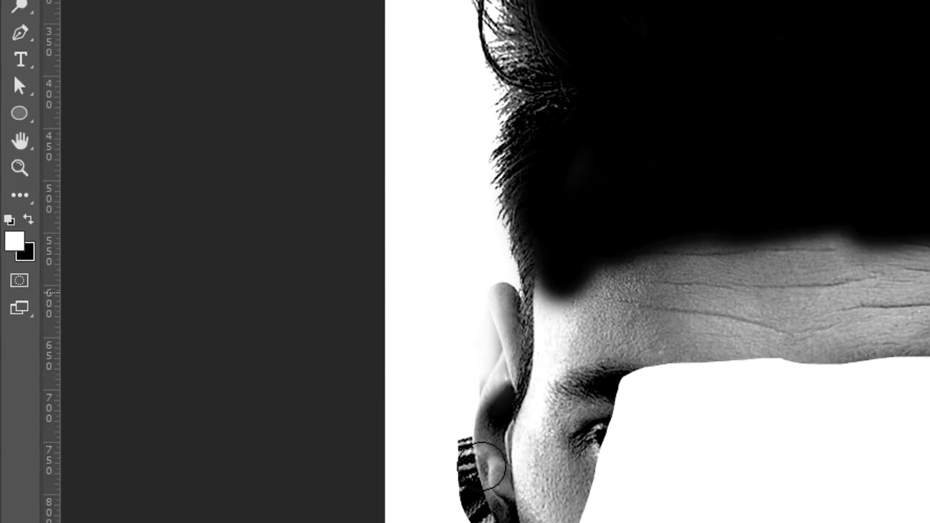
drag(581, 291, 554, 522)
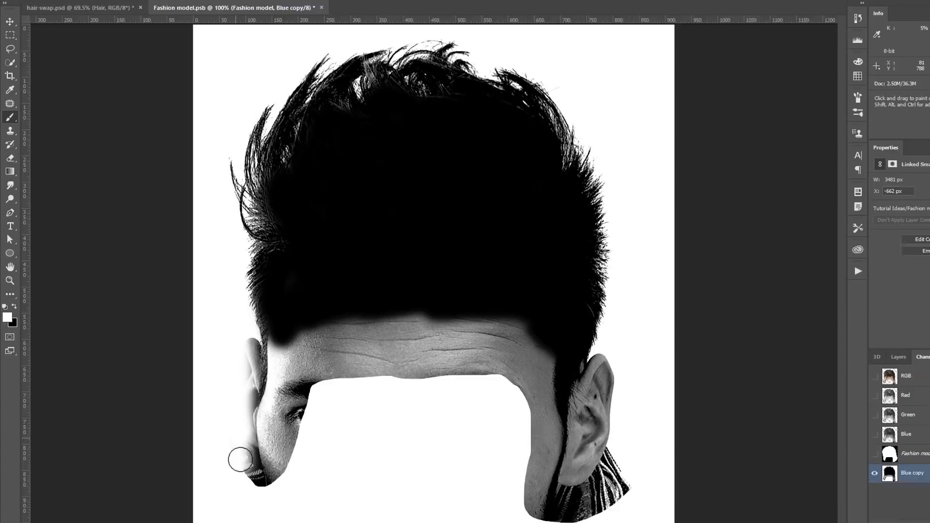
mouse_move(240, 459)
mouse_down()
mouse_move(245, 496)
mouse_move(265, 417)
mouse_move(283, 409)
mouse_move(266, 408)
mouse_move(287, 392)
mouse_move(452, 391)
mouse_move(283, 385)
mouse_move(263, 438)
mouse_move(294, 383)
mouse_move(329, 386)
mouse_move(279, 418)
mouse_move(268, 438)
mouse_move(275, 427)
mouse_move(446, 386)
mouse_move(491, 429)
mouse_move(494, 511)
mouse_move(525, 497)
mouse_move(544, 518)
mouse_move(557, 511)
mouse_move(532, 514)
mouse_move(562, 460)
mouse_move(542, 424)
mouse_move(562, 364)
mouse_move(562, 419)
mouse_up()
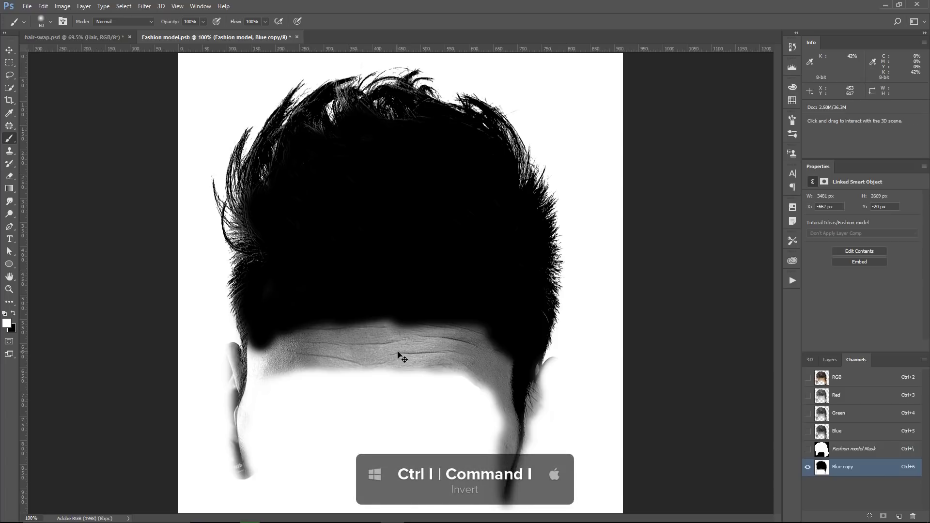
Invert the Blue copy channel, load it as a selection and return to the RGB composite channel
key(ctrl+i)
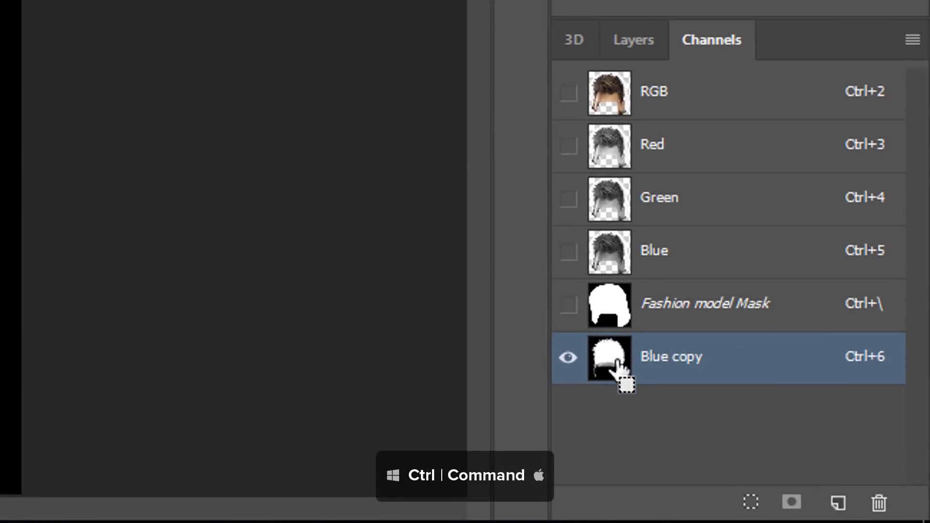
ctrl+click(613, 370)
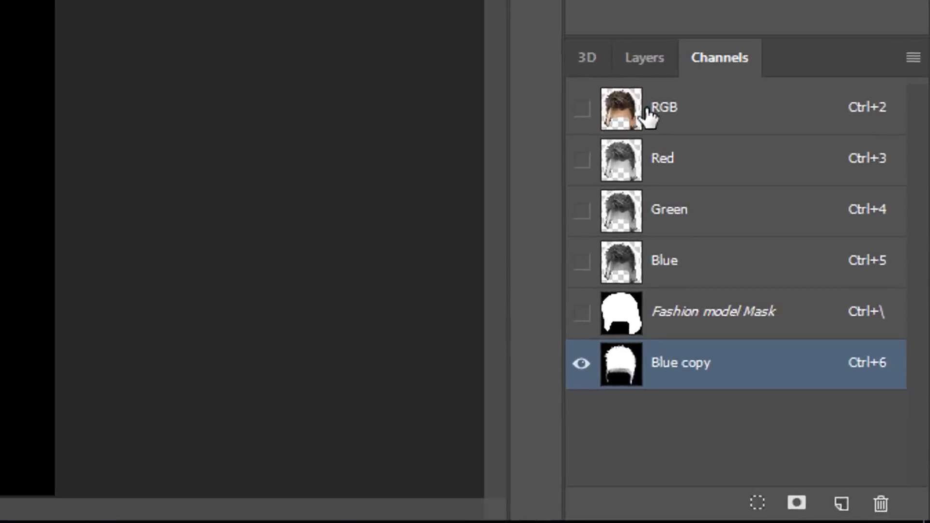
click(828, 377)
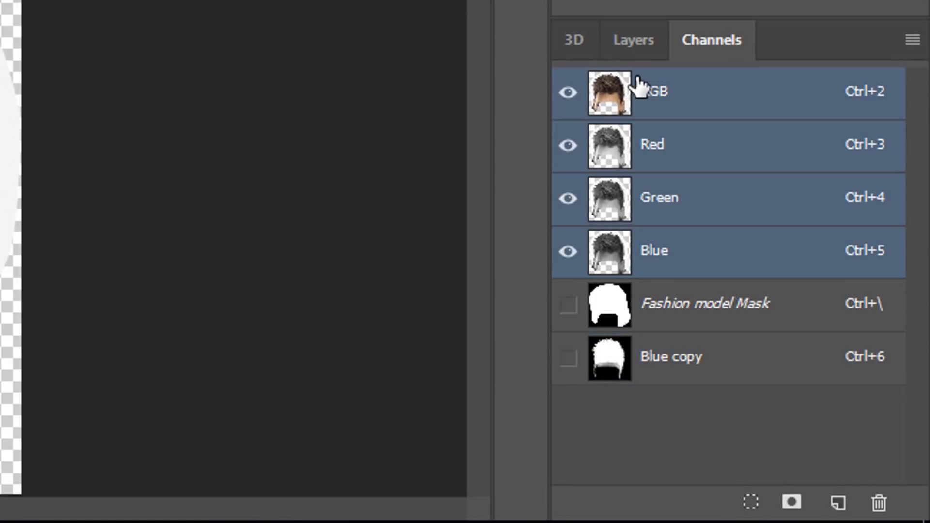
Delete the Fashion model layer's old mask and add a new layer mask from the loaded hair selection
click(625, 52)
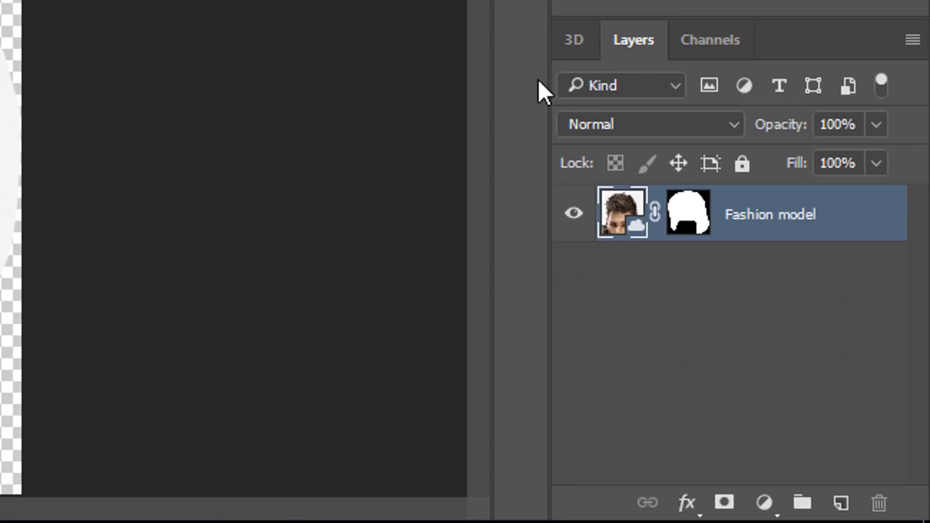
click(688, 213)
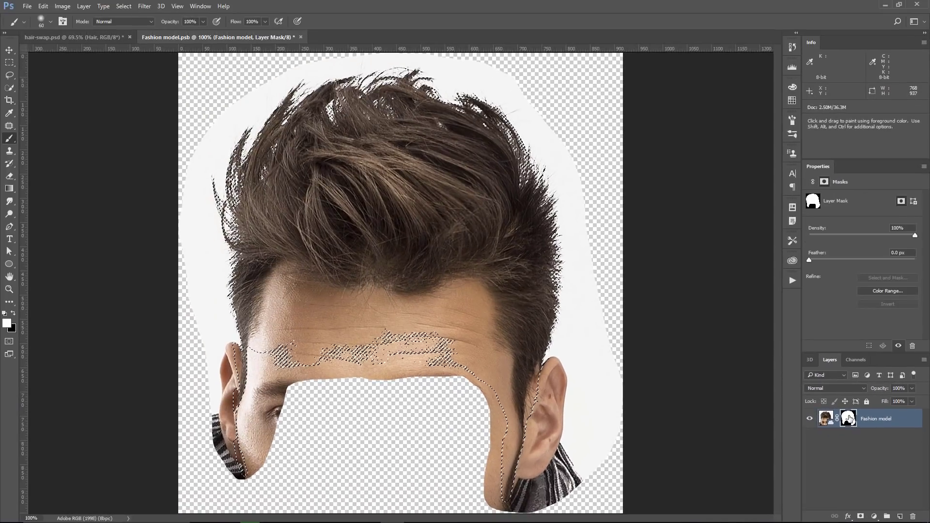
right_click(848, 418)
click(854, 437)
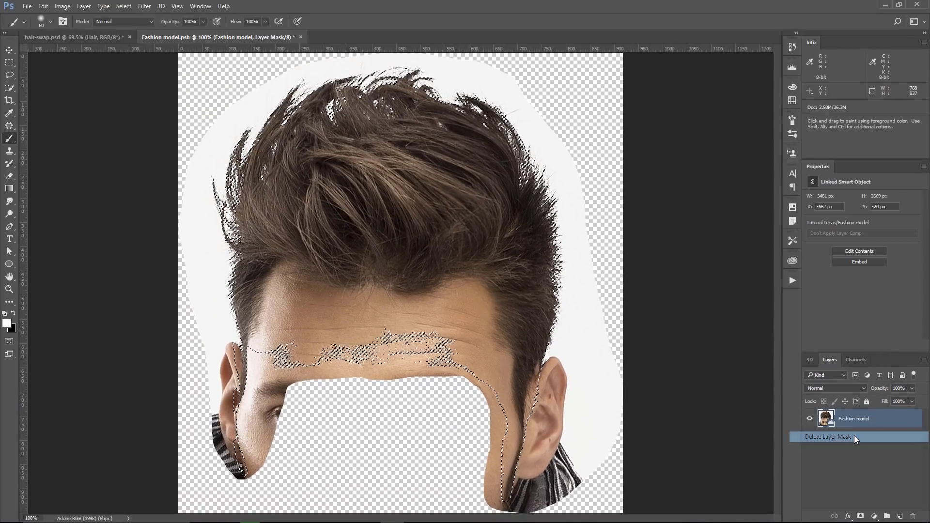
click(854, 436)
click(861, 517)
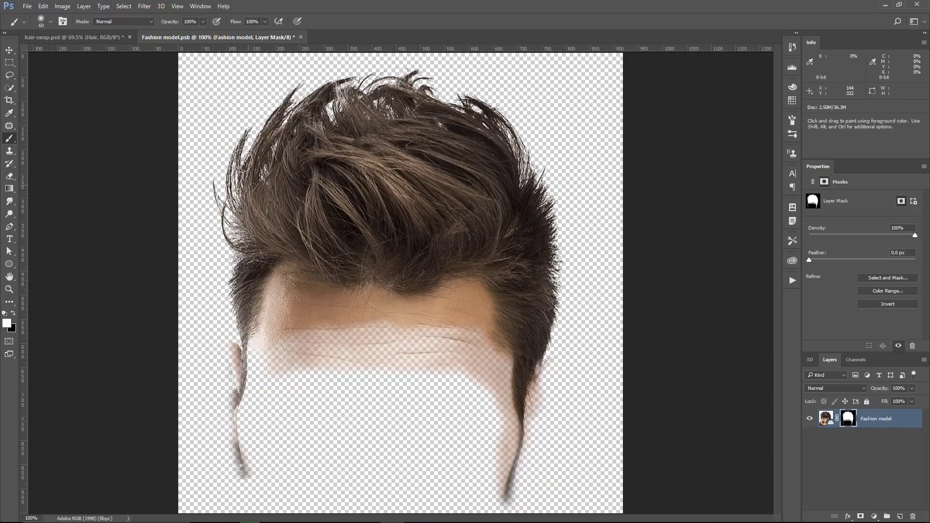
Close Fashion model.psb and save its changes back into hair-swap.psd
click(300, 37)
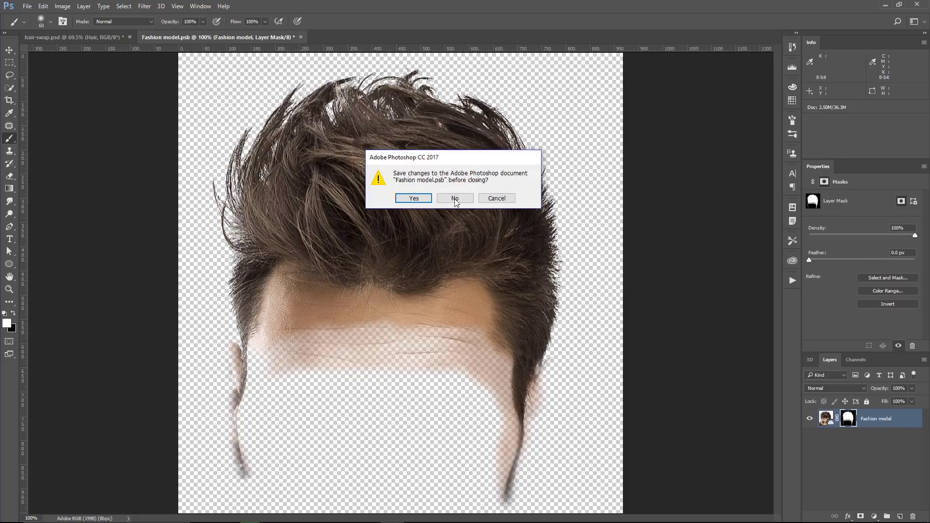
click(413, 199)
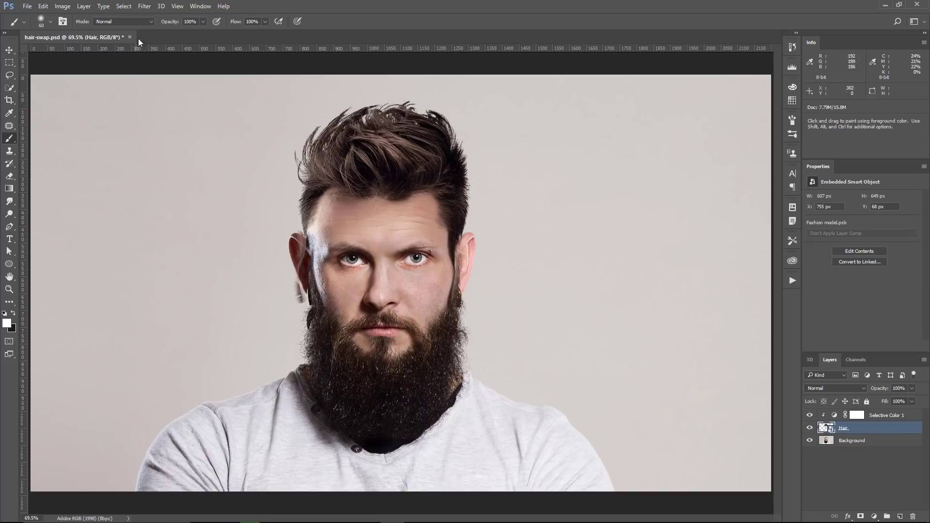
Open the Liquify filter on the Hair layer and show the Background layer as a backdrop in Behind mode
click(143, 7)
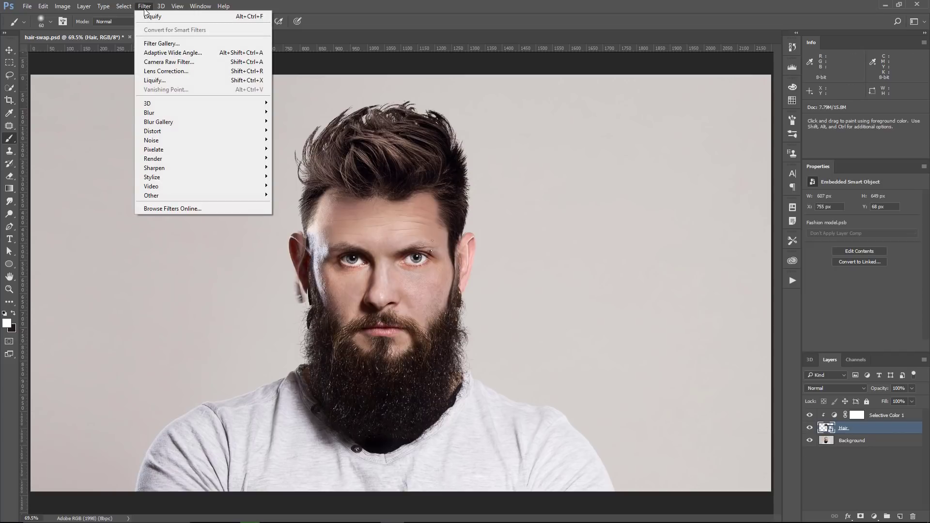
click(162, 85)
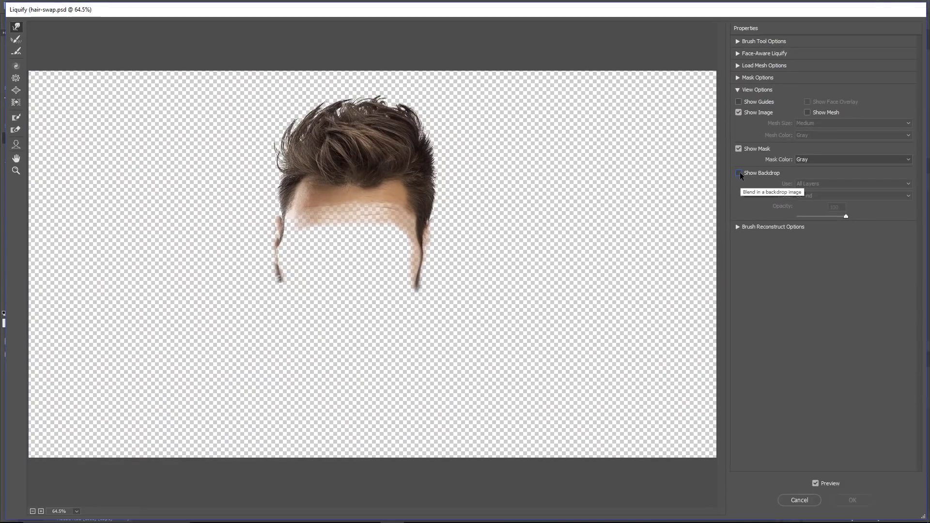
click(737, 173)
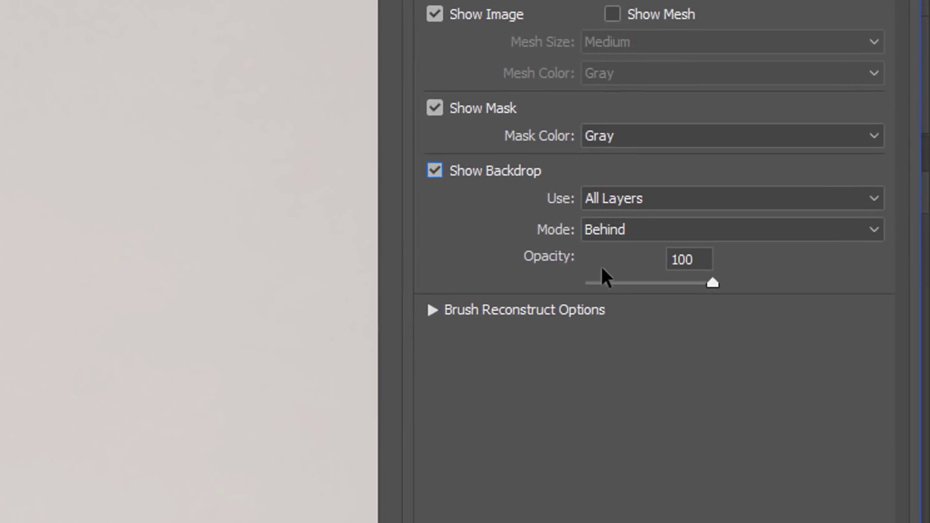
click(613, 193)
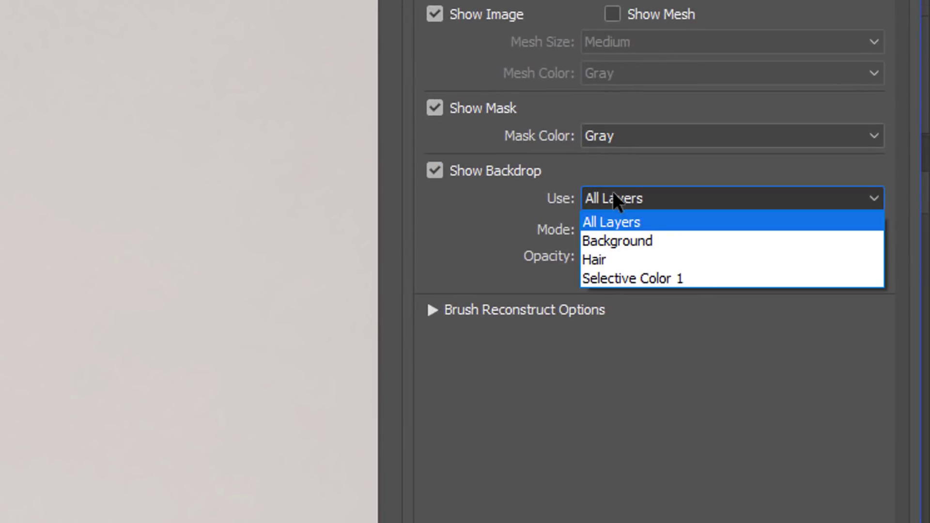
click(632, 241)
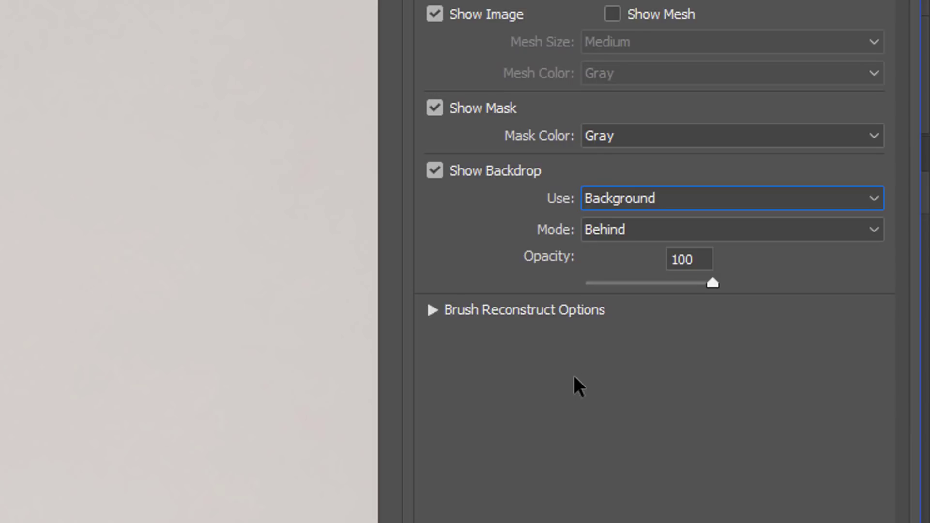
click(616, 230)
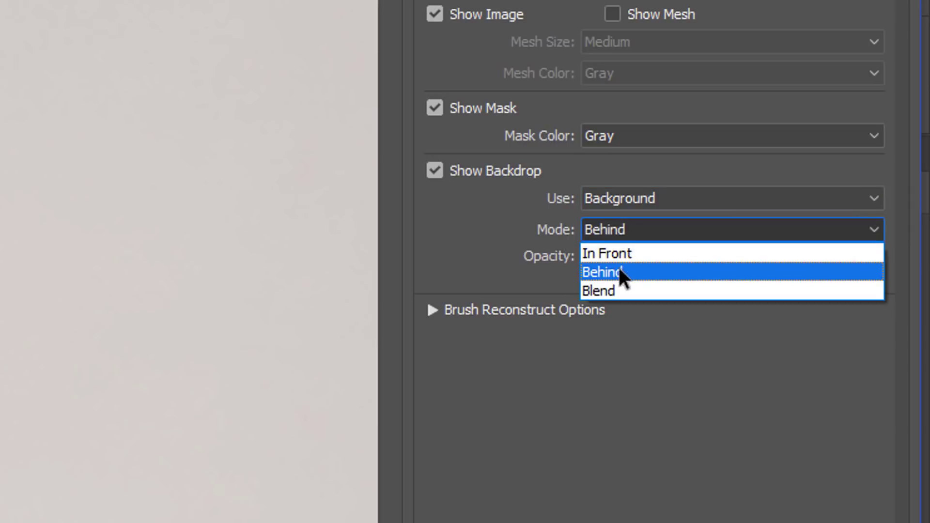
click(618, 271)
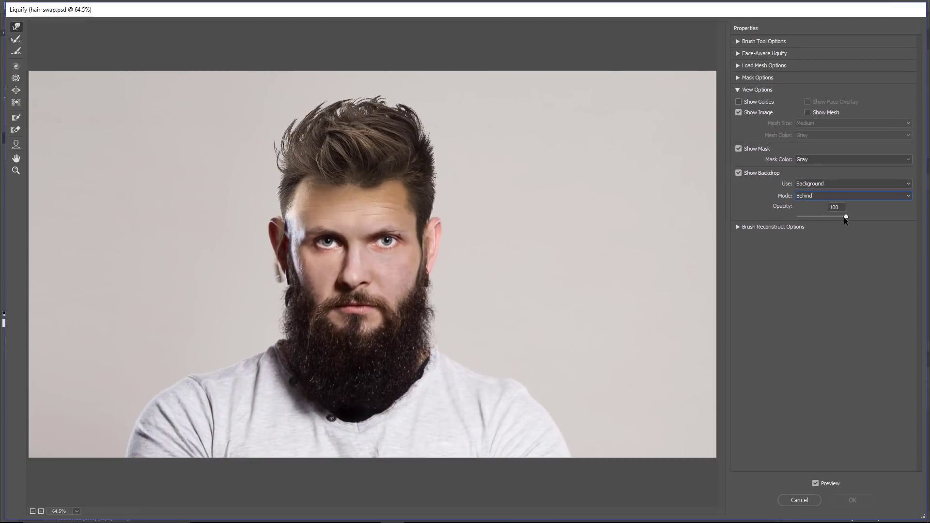
Try out the Liquify backdrop at 52 opacity, in In Front mode and with the Hair layer as its source
drag(843, 217, 829, 231)
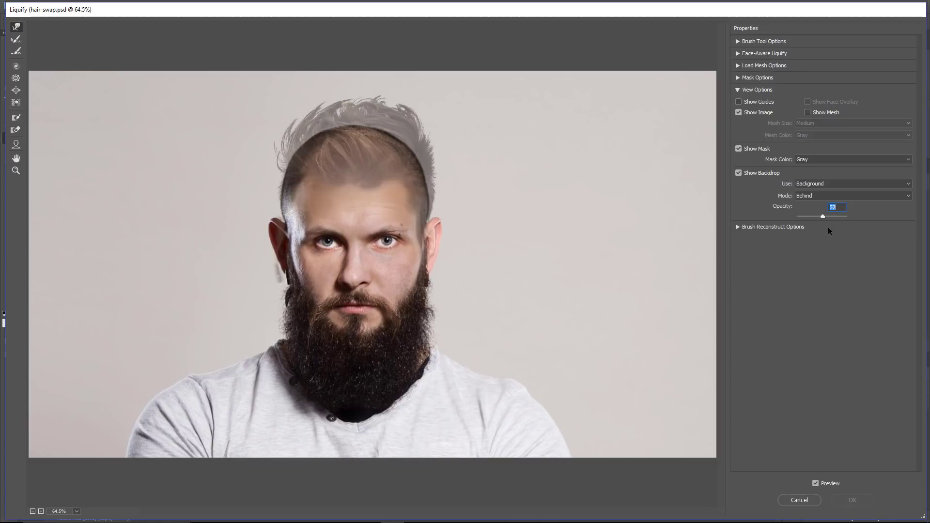
click(810, 198)
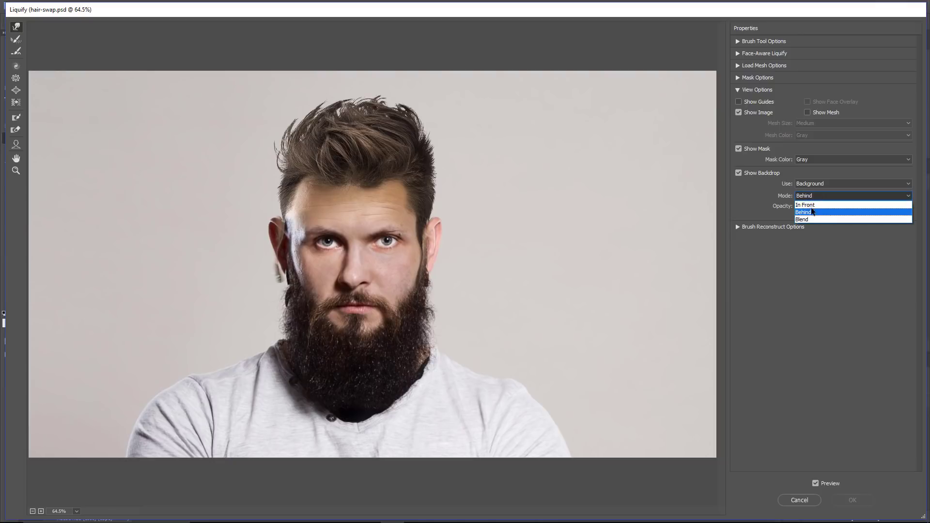
click(815, 204)
mouse_move(845, 217)
mouse_down()
mouse_move(780, 220)
mouse_move(860, 215)
mouse_up()
click(823, 186)
click(819, 194)
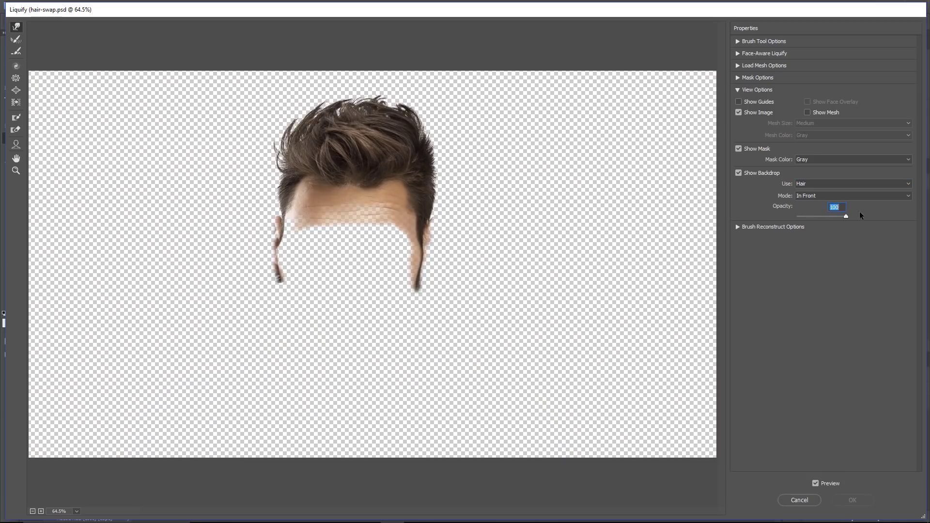
click(822, 186)
click(819, 201)
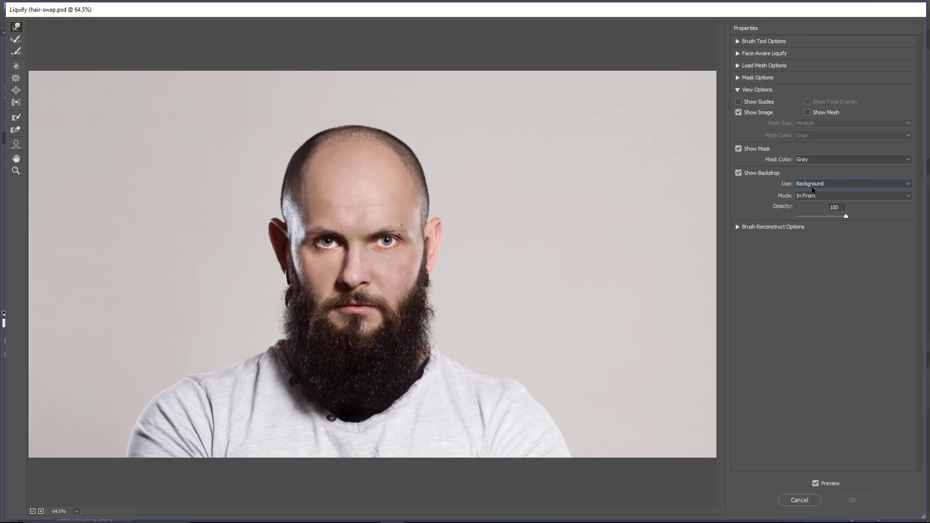
Set the Liquify backdrop mode to Behind with an opacity of 52
click(812, 196)
click(815, 209)
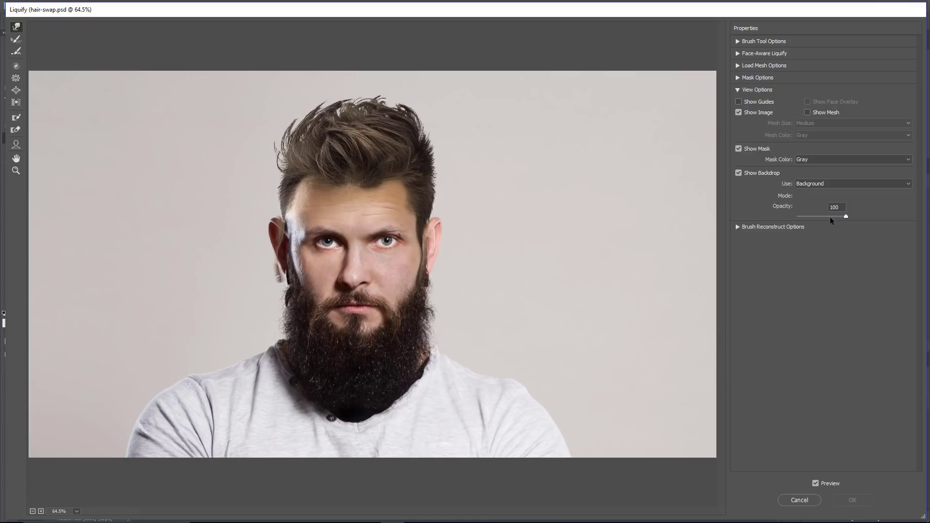
mouse_move(830, 217)
mouse_down()
mouse_move(793, 221)
mouse_move(820, 225)
mouse_up()
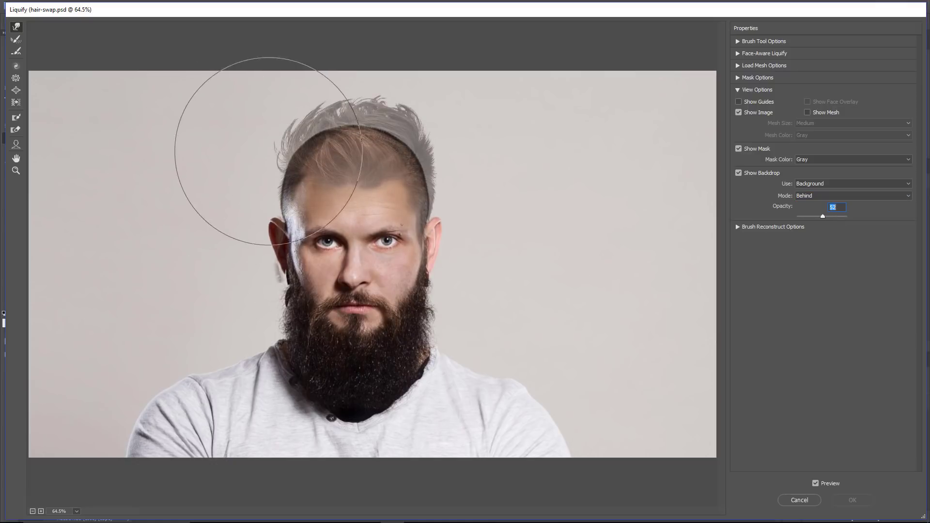
Reshape the hair's sides and top with the Forward Warp tool to fit the man's head, varying the brush size
mouse_move(269, 151)
mouse_down()
mouse_move(254, 145)
mouse_move(249, 155)
mouse_up()
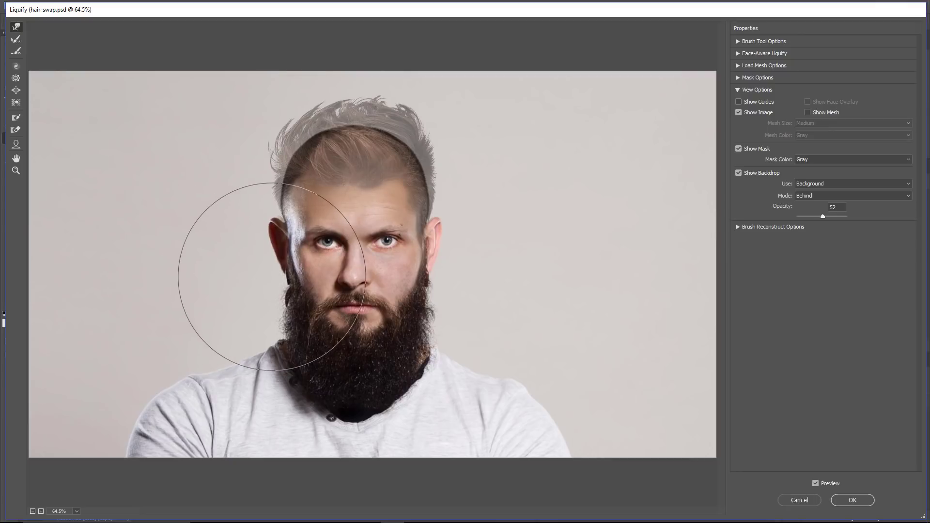
drag(280, 141, 299, 158)
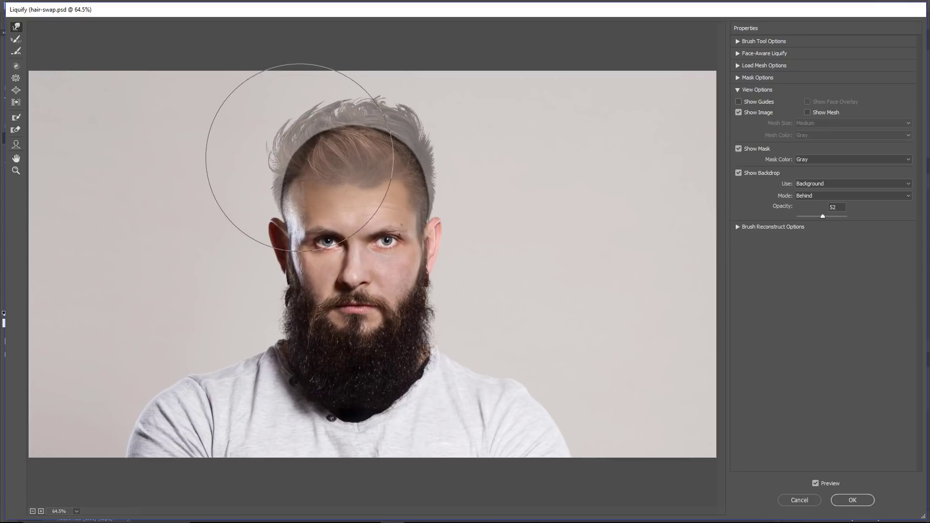
mouse_move(431, 174)
mouse_down()
mouse_move(469, 191)
mouse_move(446, 203)
mouse_move(485, 181)
mouse_move(490, 228)
mouse_move(461, 225)
mouse_move(466, 181)
mouse_move(406, 118)
mouse_move(249, 98)
mouse_move(382, 89)
mouse_move(362, 94)
mouse_move(348, 115)
mouse_move(425, 114)
mouse_move(395, 115)
mouse_move(381, 102)
mouse_move(452, 108)
mouse_move(442, 100)
mouse_move(345, 108)
mouse_move(353, 133)
mouse_up()
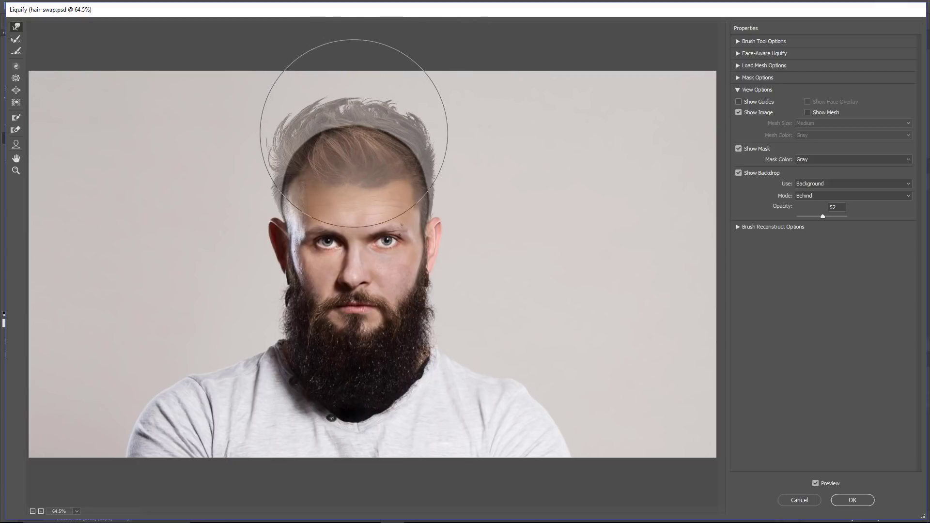
key(bracketright)
key(bracketright)
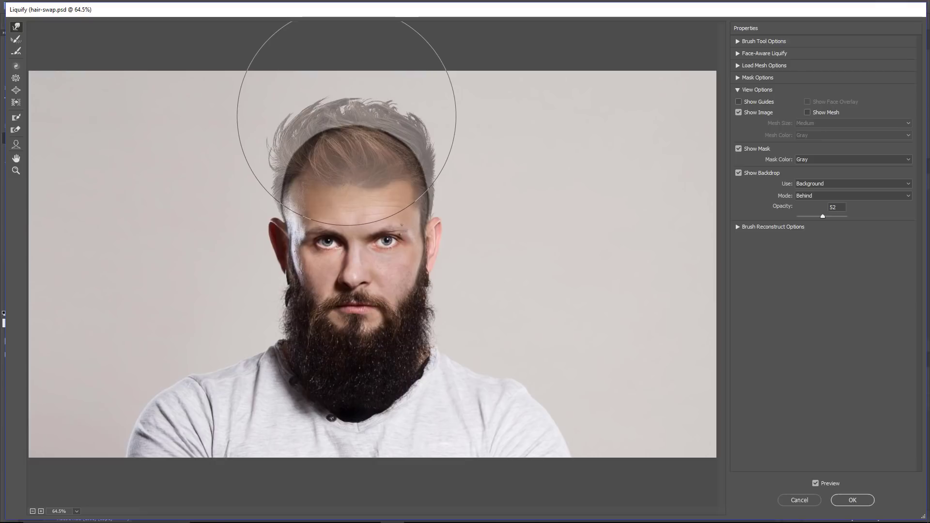
key(bracketleft)
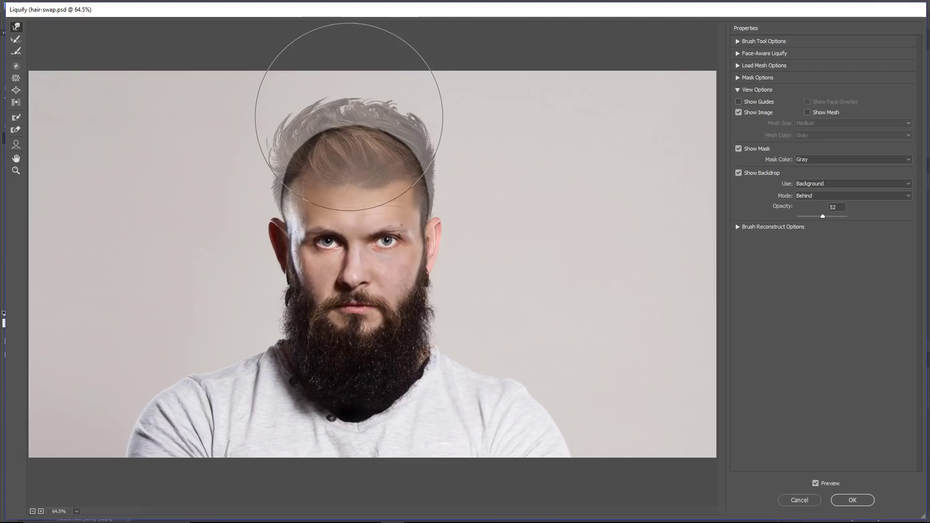
key(bracketright)
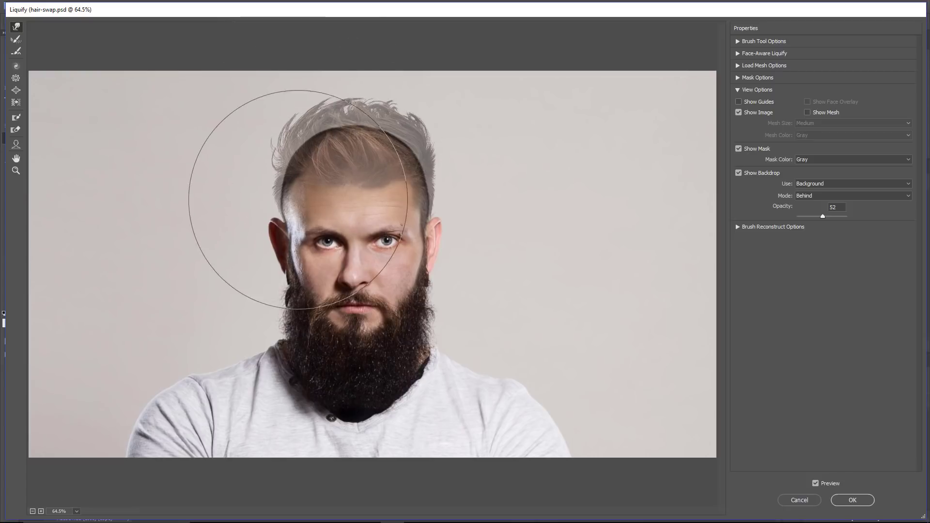
key(bracketleft)
key(bracketleft)
key(bracketleft)
key(bracketleft)
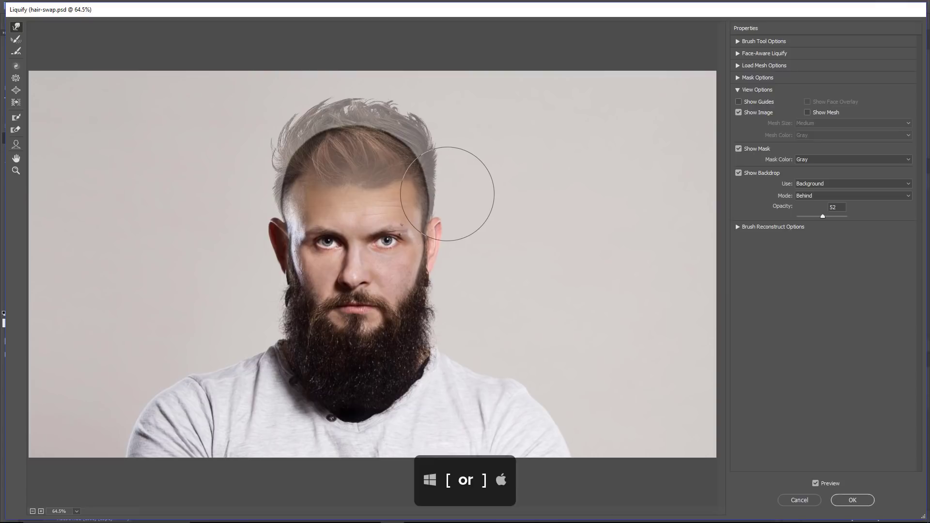
key(bracketright)
key(bracketright)
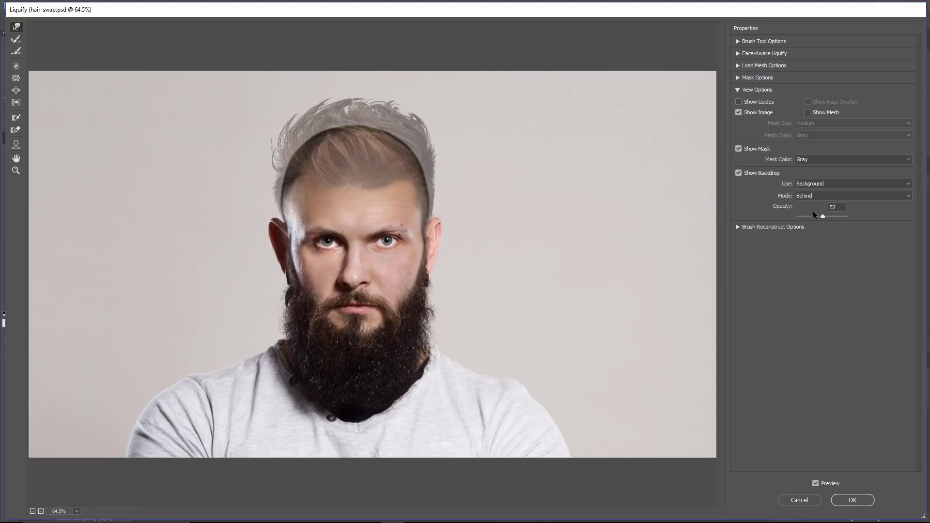
Set the backdrop opacity to 100, then finish warping the hair and apply the Liquify filter
mouse_move(822, 216)
mouse_down()
mouse_move(857, 219)
mouse_move(774, 221)
mouse_move(862, 220)
mouse_up()
key(bracketleft)
key(bracketleft)
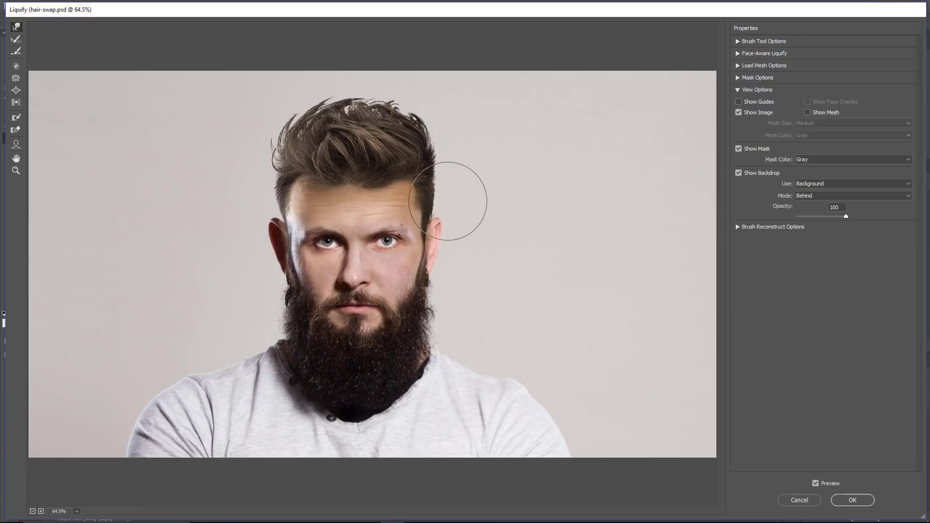
key(bracketright)
key(bracketright)
key(bracketright)
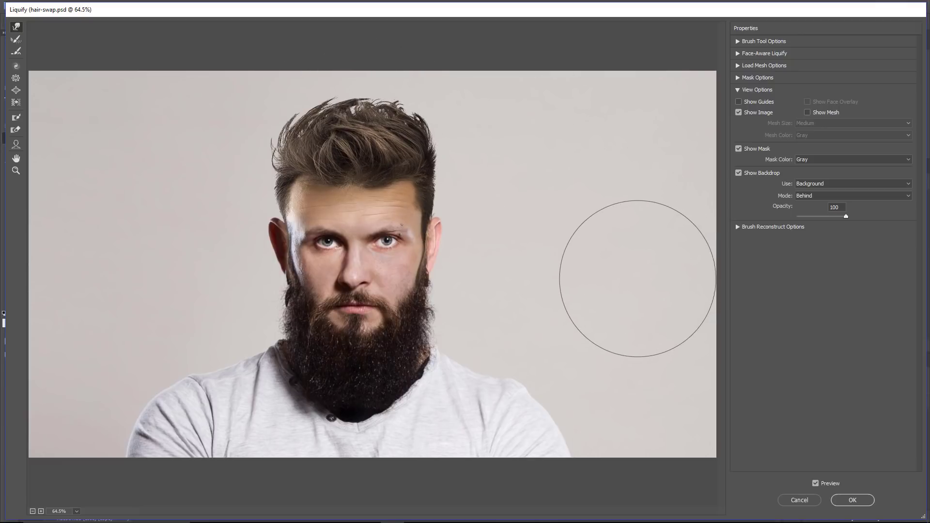
click(852, 499)
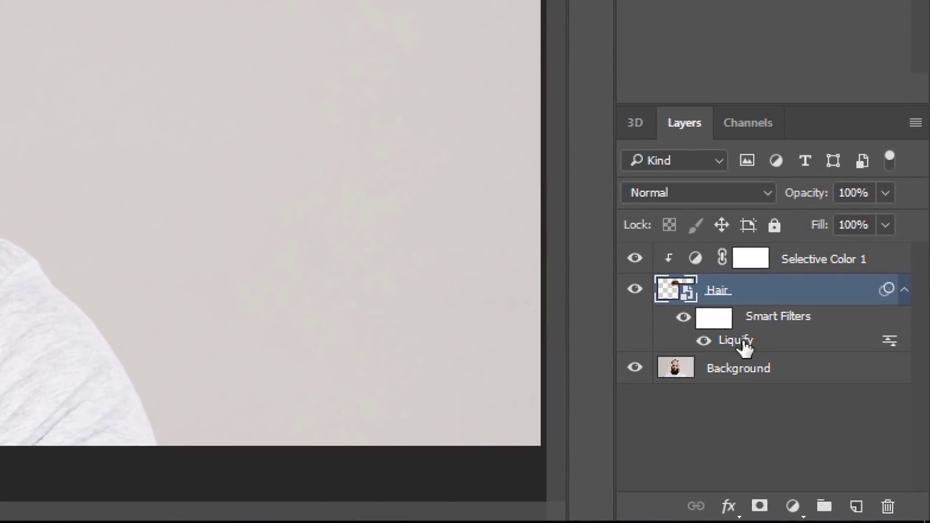
Reopen the Hair layer's Liquify smart filter, try the Reconstruct tool on the warped hair and discard the edit
double_click(745, 341)
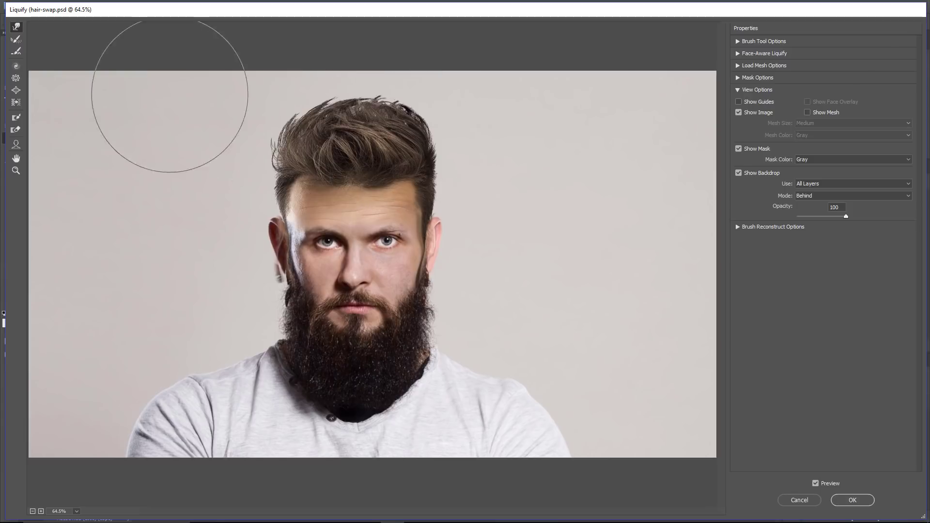
click(15, 40)
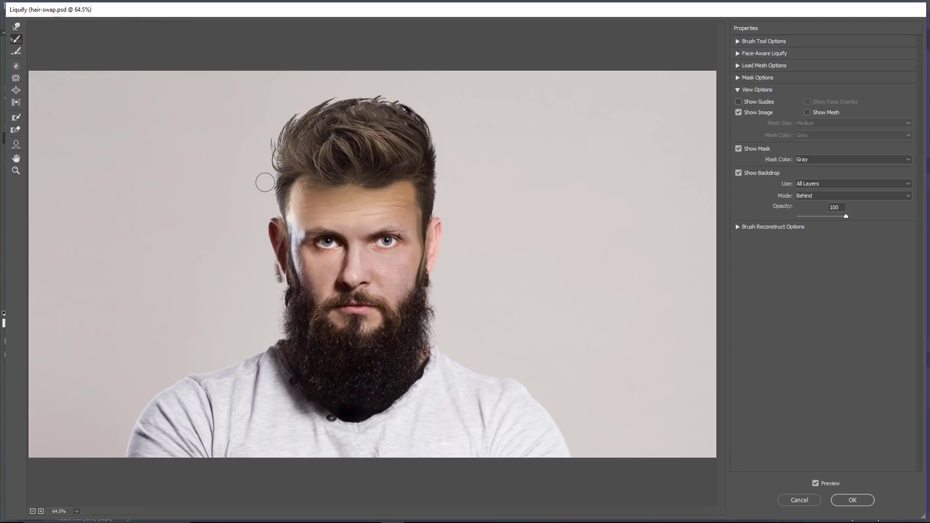
key(bracketright)
key(bracketright)
key(bracketright)
key(bracketright)
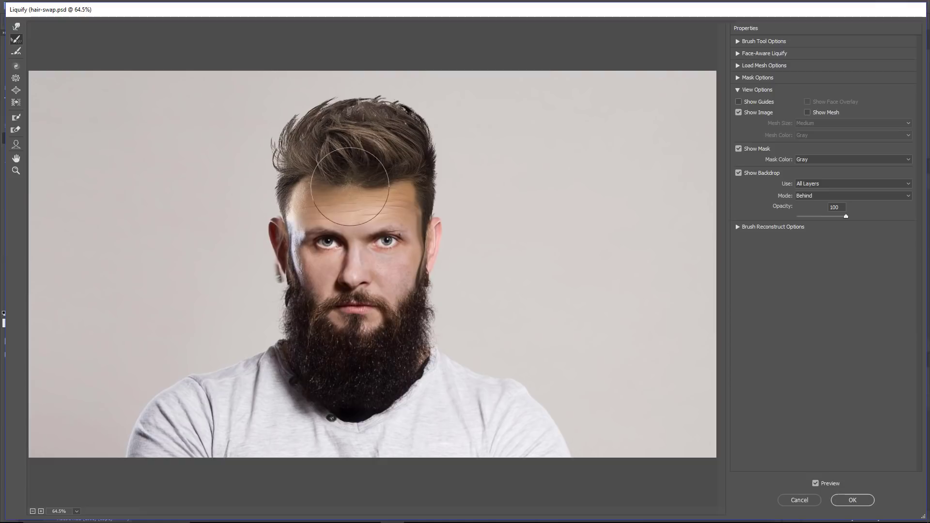
mouse_move(430, 181)
mouse_down()
mouse_move(327, 136)
mouse_move(318, 191)
mouse_move(413, 195)
mouse_move(440, 175)
mouse_move(401, 109)
mouse_up()
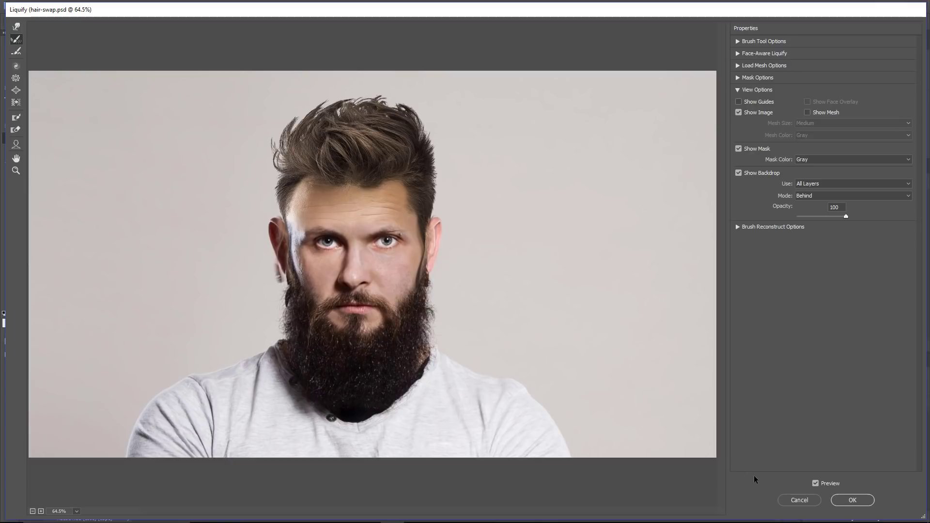
click(794, 500)
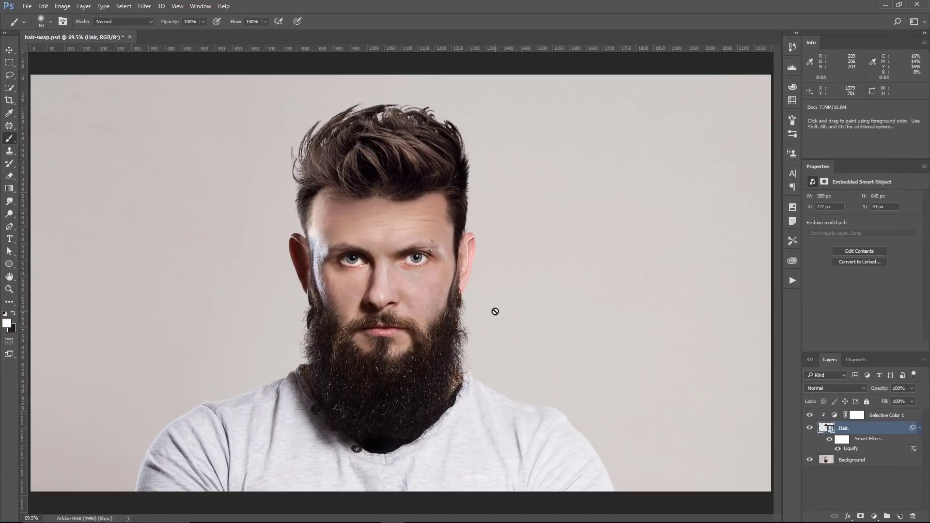
Add a layer mask to the Hair layer and paint it black over the forehead to hide the model's skin
click(920, 429)
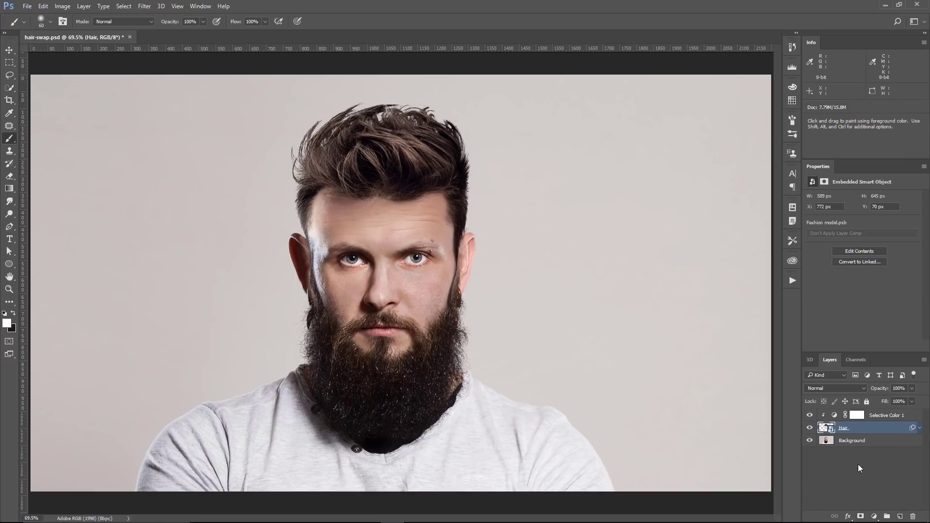
click(860, 516)
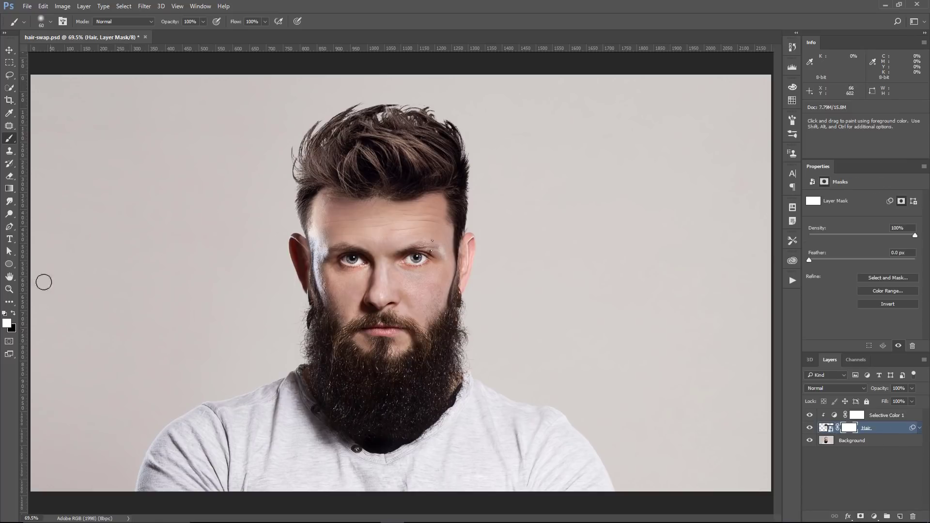
click(9, 289)
click(320, 226)
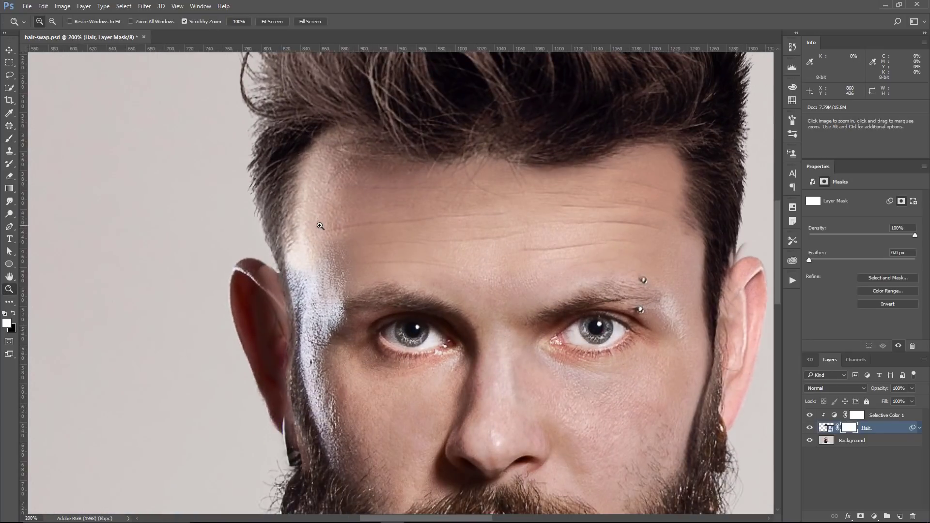
click(9, 138)
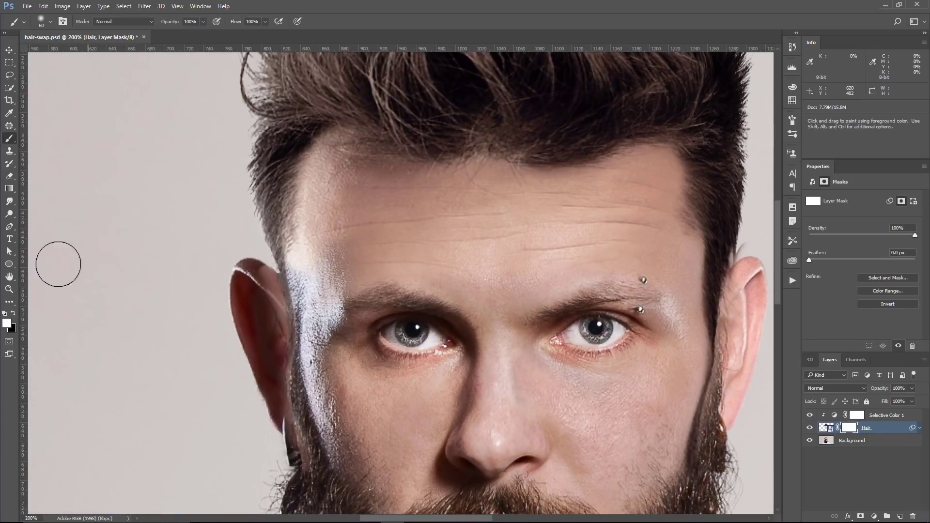
click(14, 314)
mouse_move(312, 284)
mouse_down()
mouse_move(384, 264)
mouse_move(350, 283)
mouse_move(398, 261)
mouse_move(435, 270)
mouse_move(365, 273)
mouse_move(425, 241)
mouse_move(390, 218)
mouse_up()
mouse_move(470, 236)
mouse_down()
mouse_move(593, 230)
mouse_move(575, 217)
mouse_move(631, 213)
mouse_move(640, 195)
mouse_move(652, 201)
mouse_move(599, 212)
mouse_up()
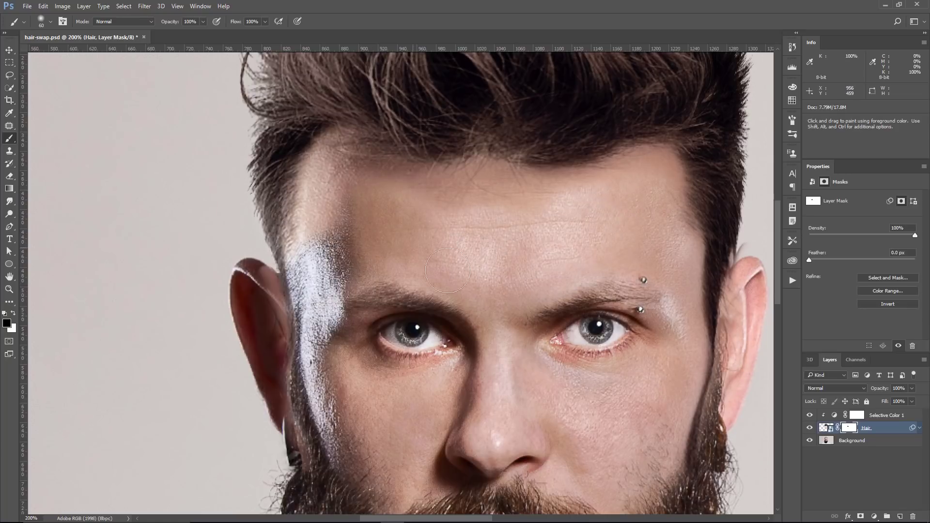
drag(621, 243, 568, 167)
Paint the Hair layer's mask black around both ears and sideburns with a 25 px brush
key(bracketleft)
key(bracketleft)
key(bracketleft)
key(bracketleft)
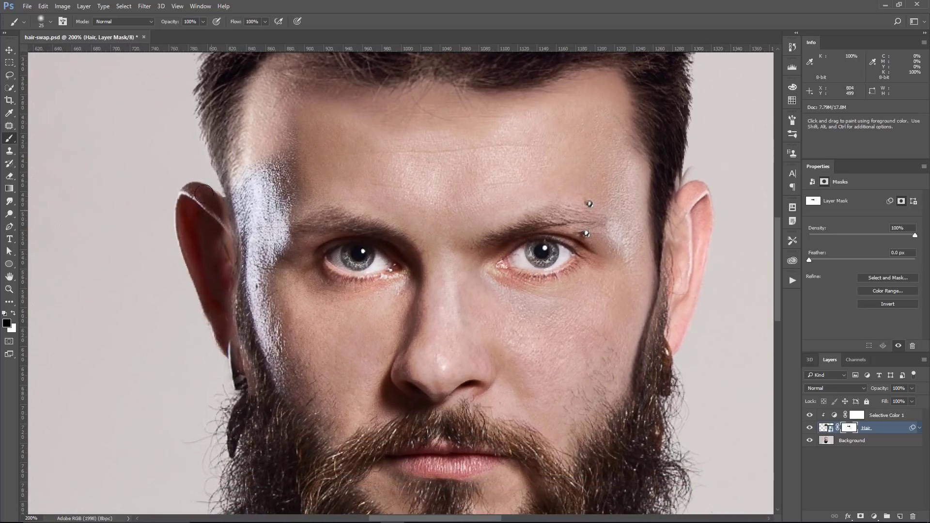
mouse_move(223, 246)
mouse_down()
mouse_move(227, 225)
mouse_move(238, 347)
mouse_up()
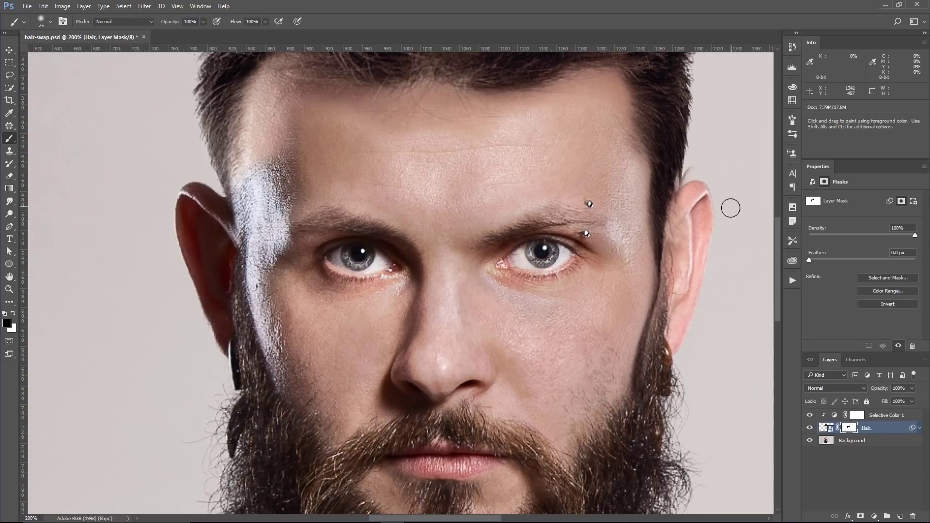
mouse_move(687, 183)
mouse_down()
mouse_move(674, 278)
mouse_move(681, 281)
mouse_move(672, 278)
mouse_move(649, 311)
mouse_move(632, 388)
mouse_move(635, 261)
mouse_move(643, 296)
mouse_move(636, 226)
mouse_up()
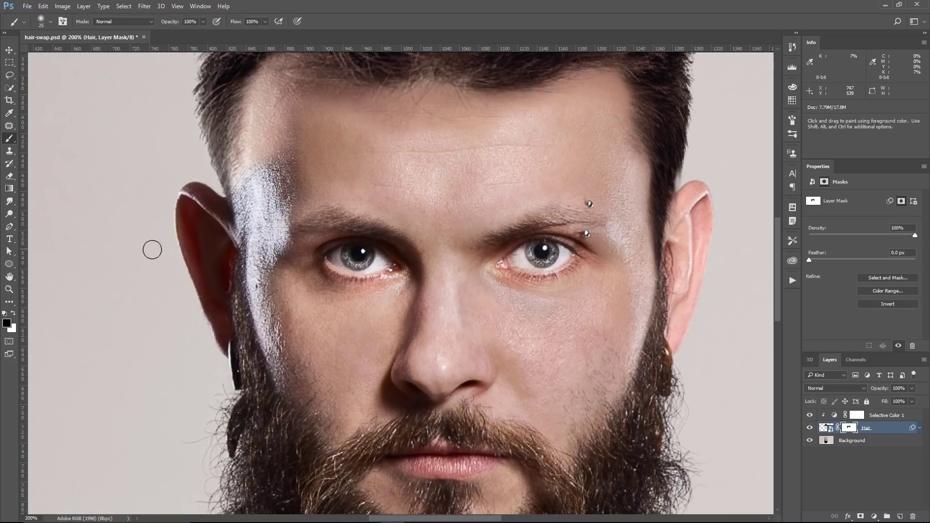
Add a Curves adjustment above Selective Color 1, clip it to the layers below and darken its midtones to input 131, output 65
click(9, 276)
key(ctrl+0)
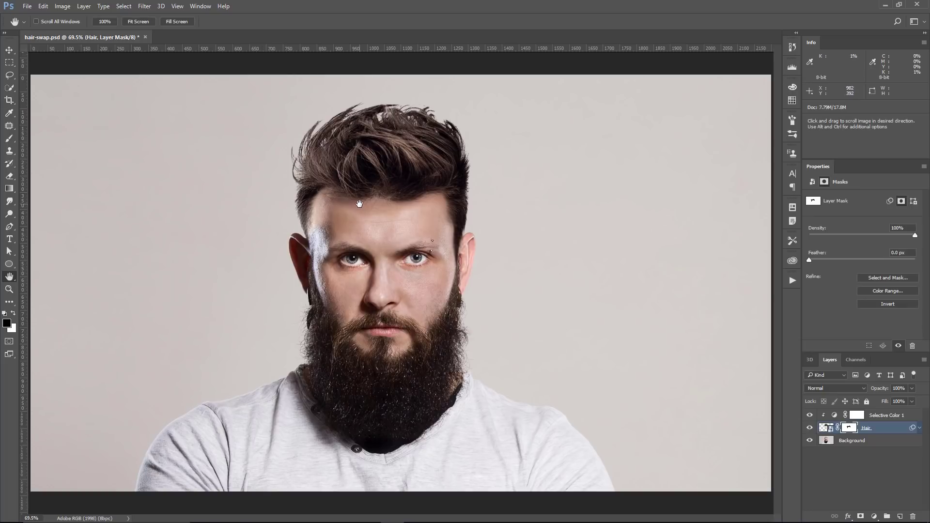
click(834, 417)
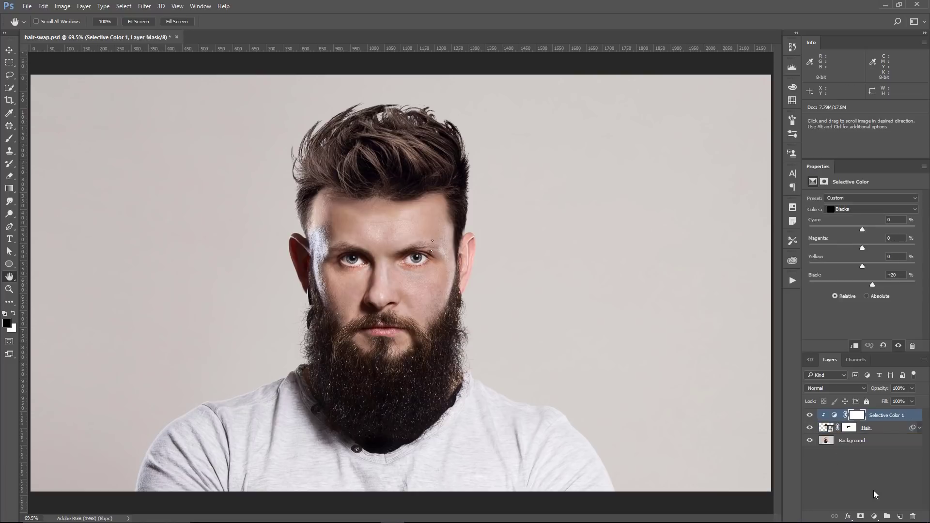
click(874, 517)
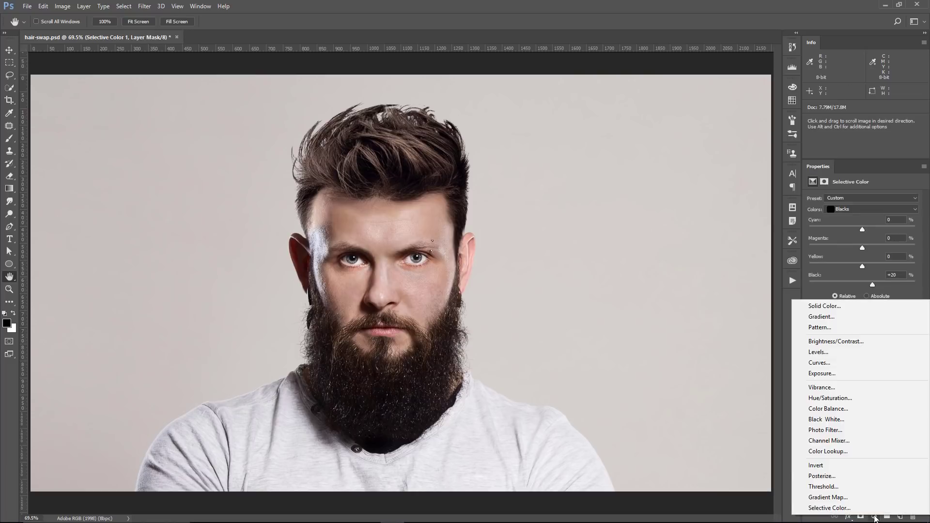
click(838, 365)
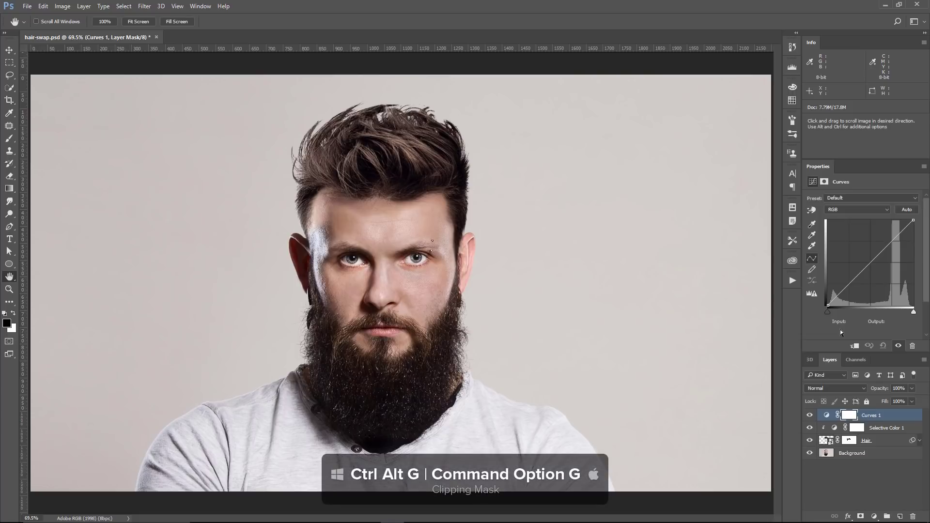
key(ctrl+alt+g)
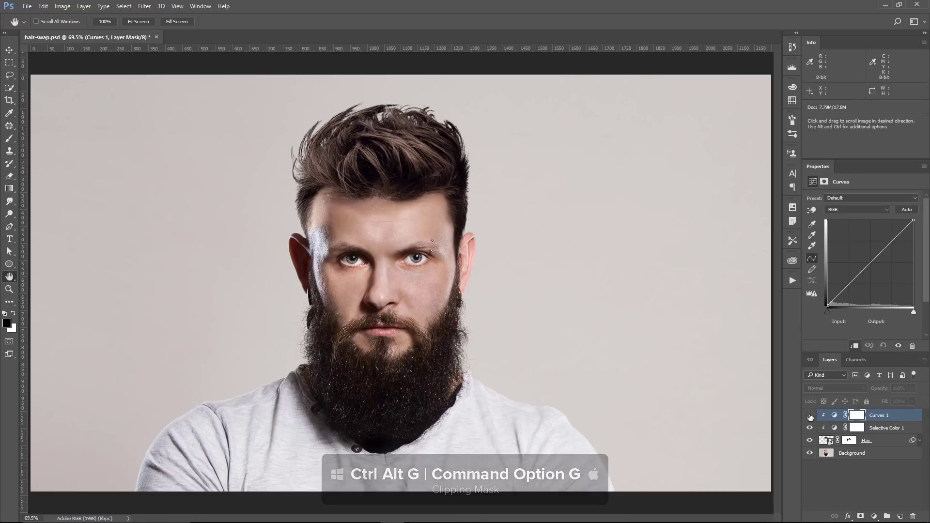
drag(870, 268, 871, 283)
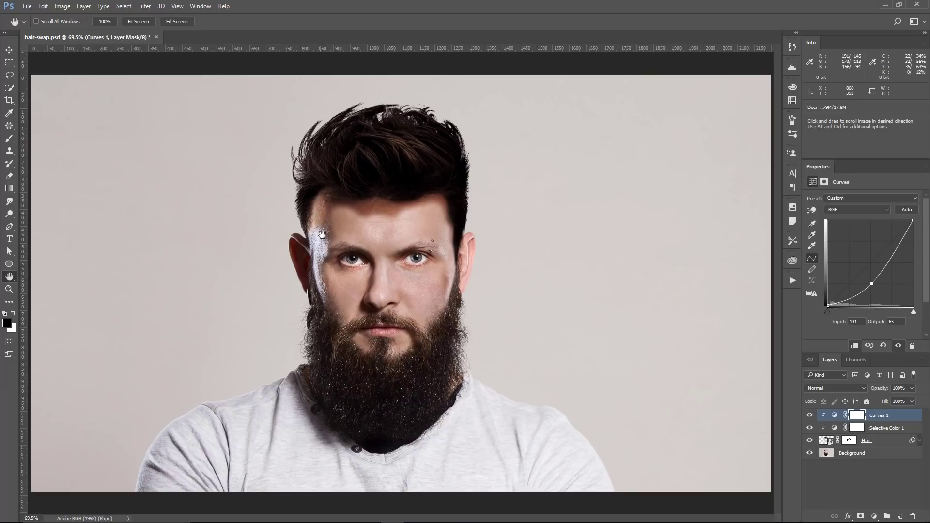
Set the Curves 1 layer's blending mode to Luminosity, comparing it with Normal on the man's temple
click(835, 389)
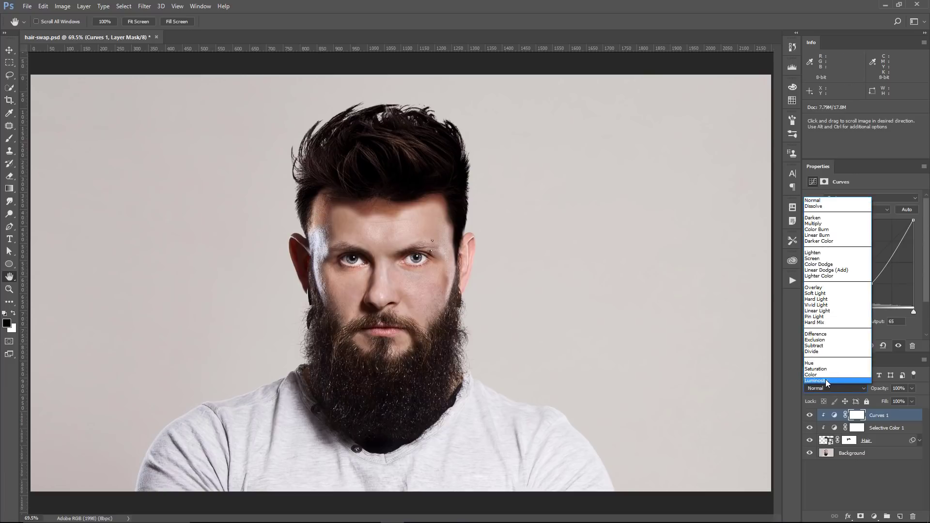
click(825, 379)
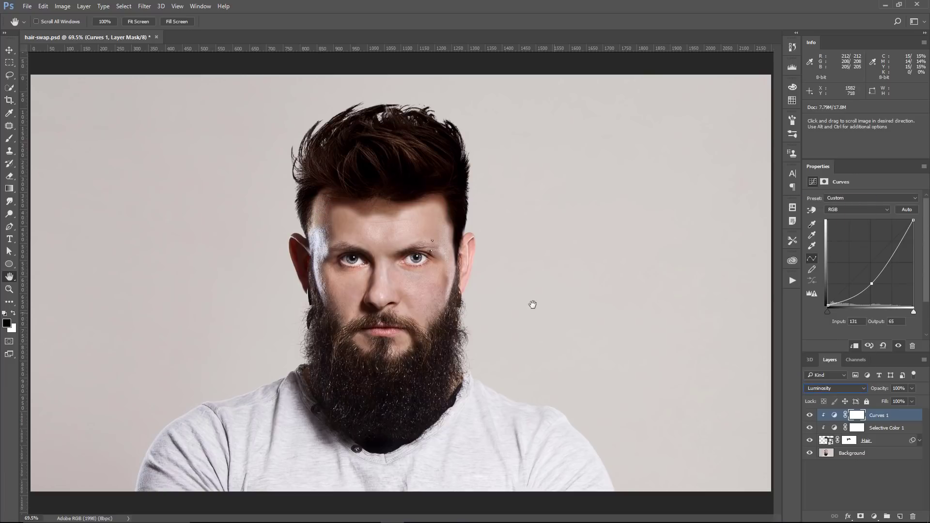
click(326, 224)
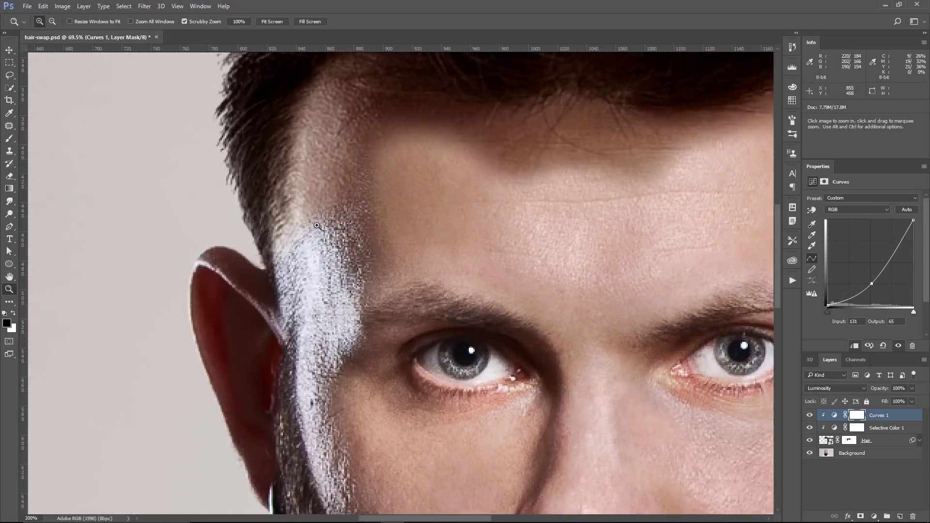
click(830, 388)
click(829, 203)
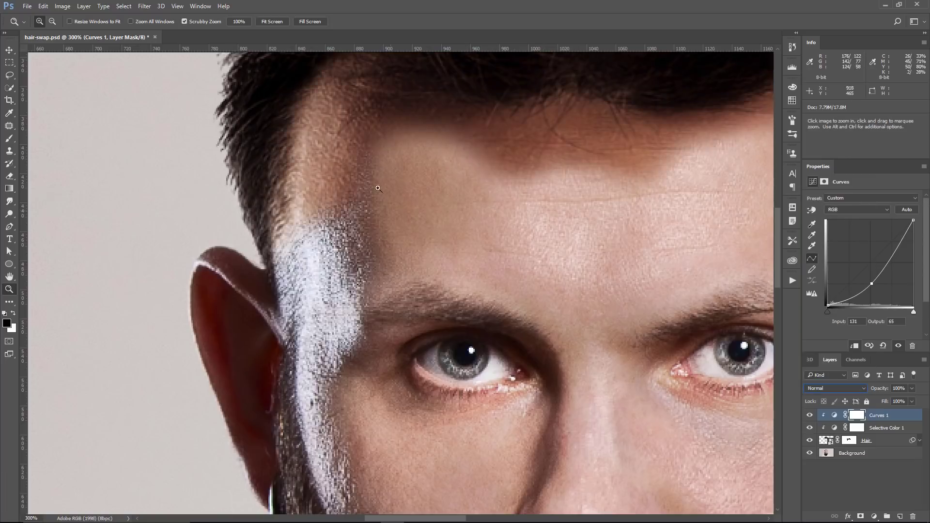
click(829, 391)
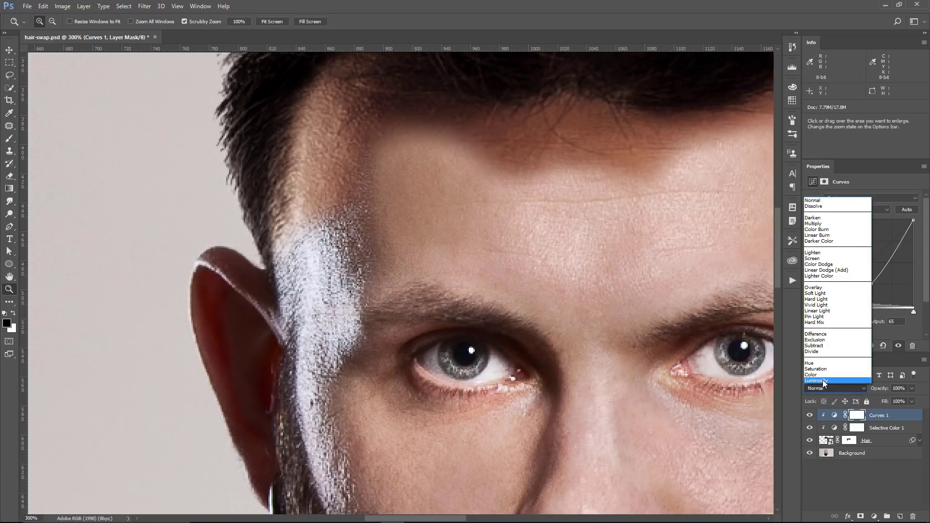
click(822, 380)
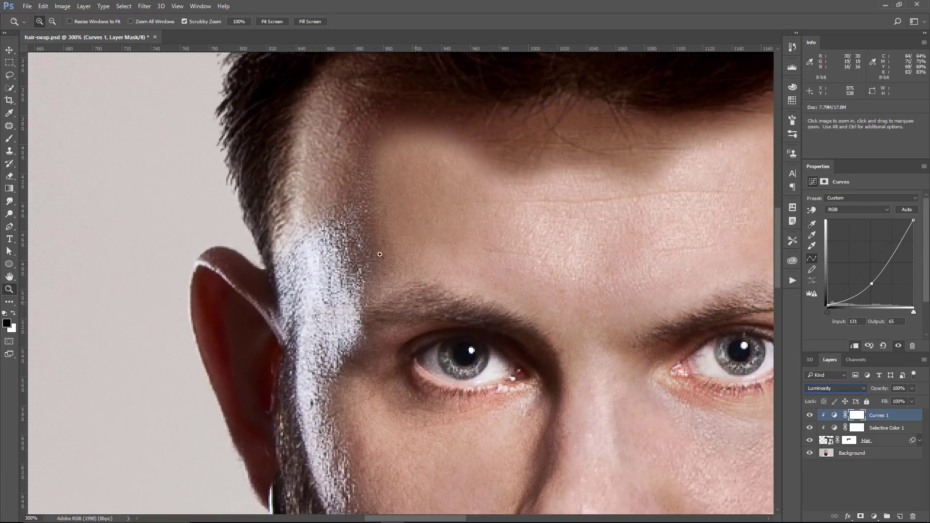
Lower the white endpoint of the Curves 1 curve and move its midtone point to input 140, output 75
right_click(333, 196)
click(342, 202)
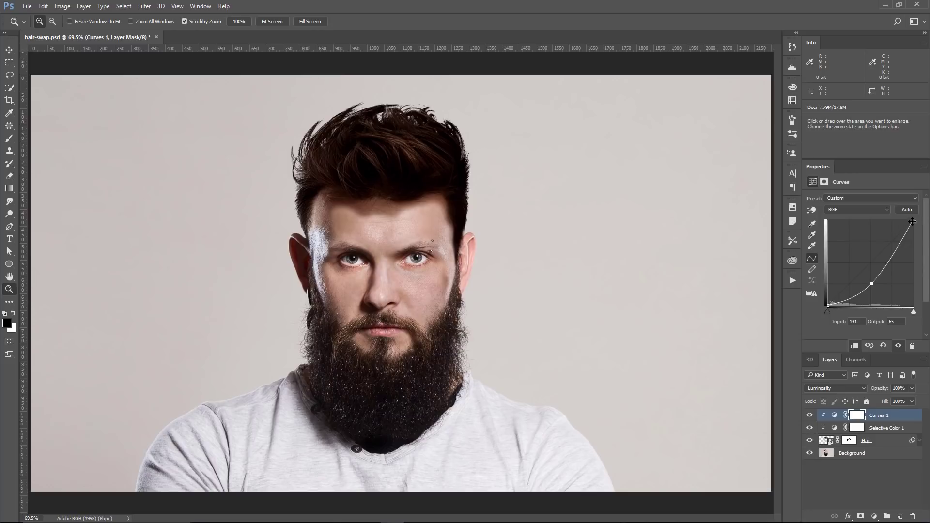
drag(912, 221, 913, 243)
drag(871, 283, 874, 281)
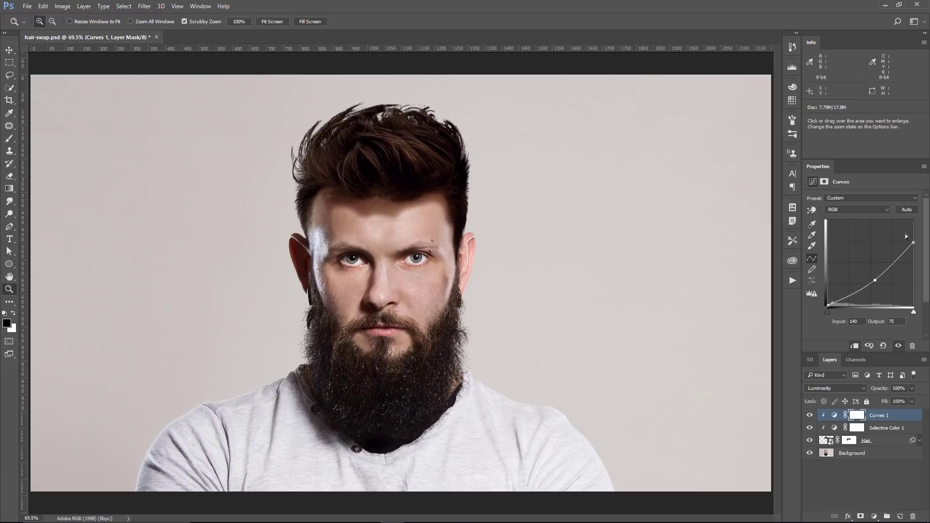
drag(912, 244, 912, 251)
Invert the Curves 1 mask and paint it white over the man's right temple with a brush enlarged to 60 px
click(856, 415)
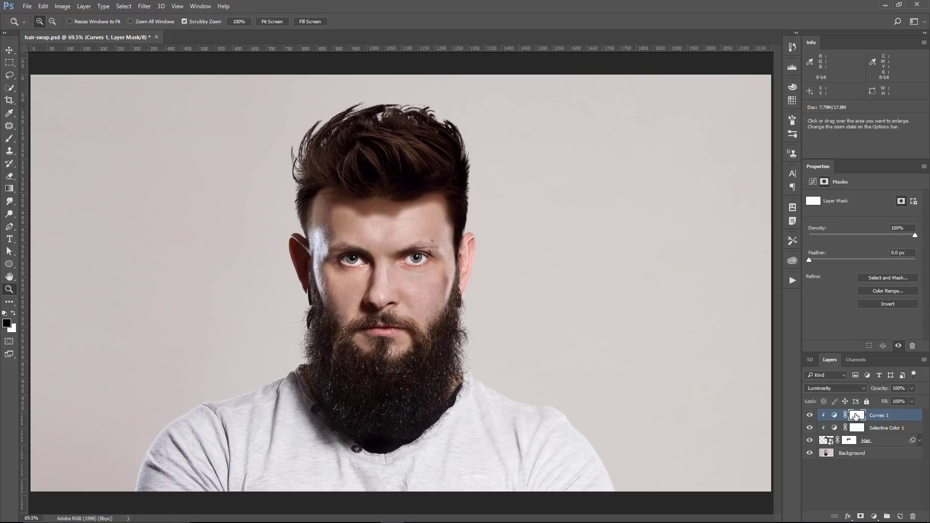
click(886, 304)
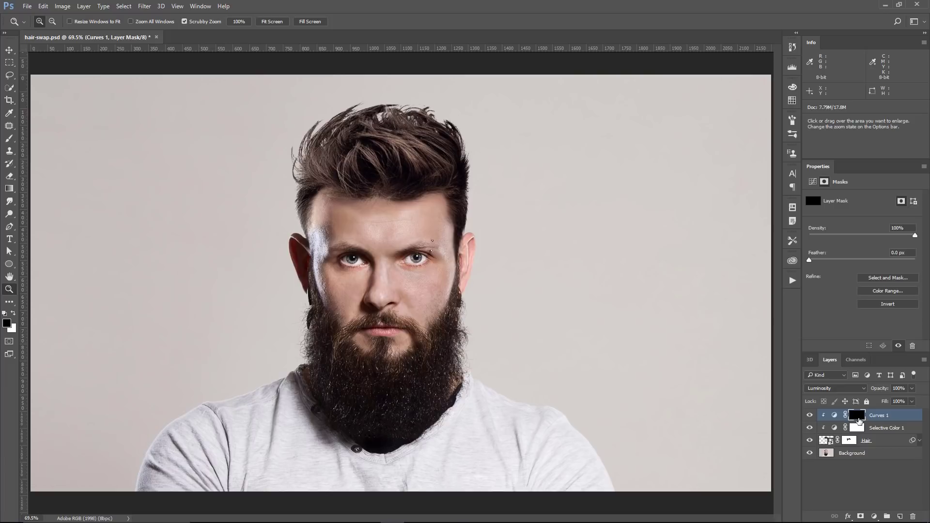
click(9, 139)
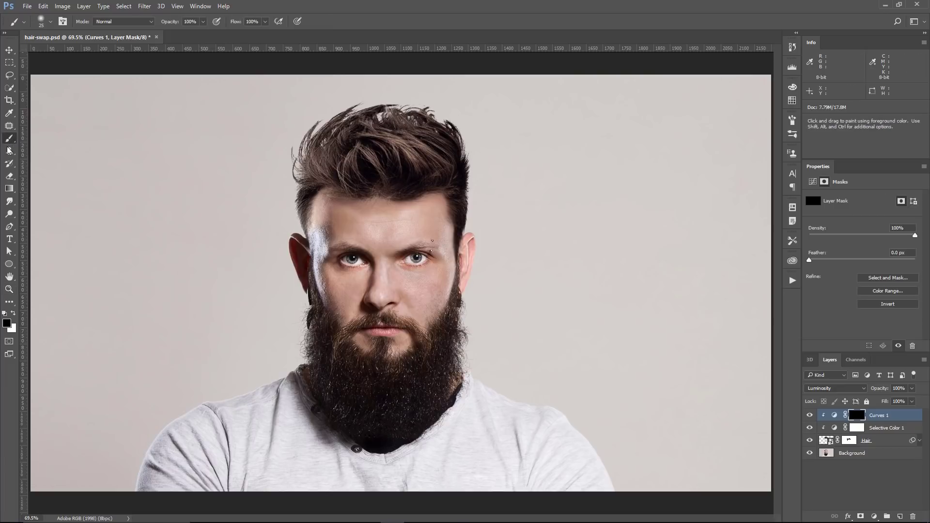
click(13, 313)
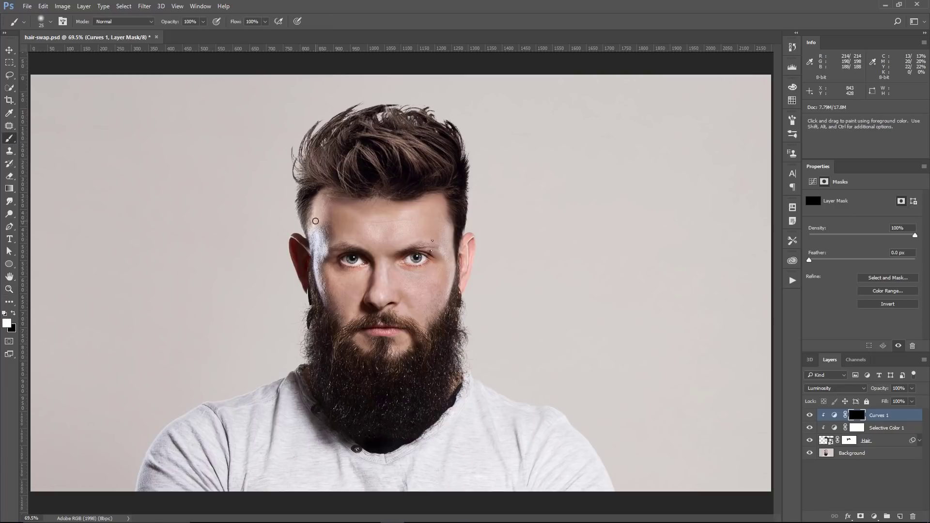
drag(316, 221, 312, 228)
key(bracketright)
key(bracketright)
key(bracketright)
key(bracketright)
key(bracketright)
key(bracketright)
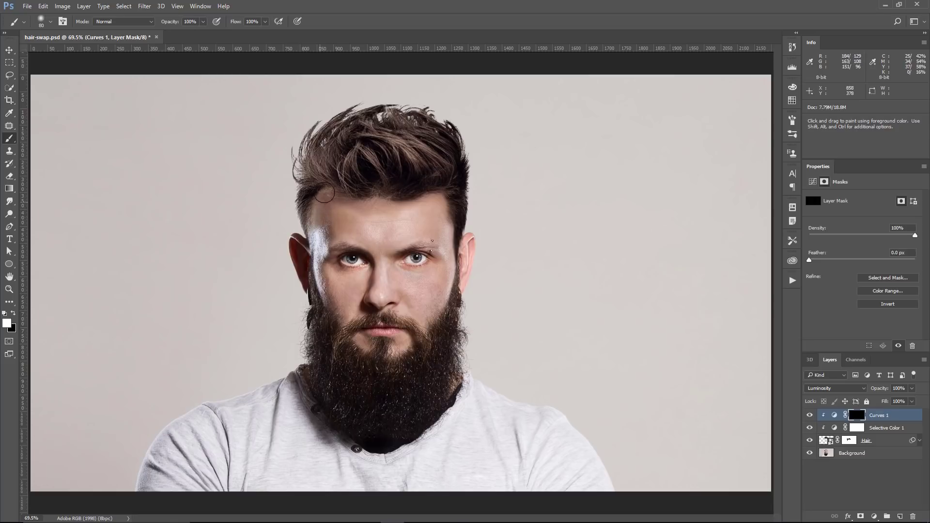
Fade the last brush stroke on the Curves 1 mask to 84% opacity
click(43, 6)
click(58, 35)
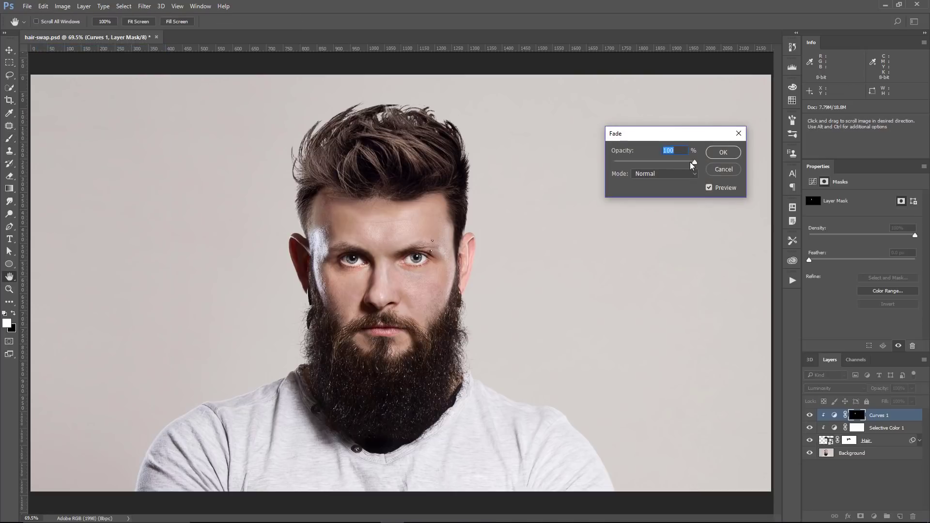
drag(690, 164, 671, 177)
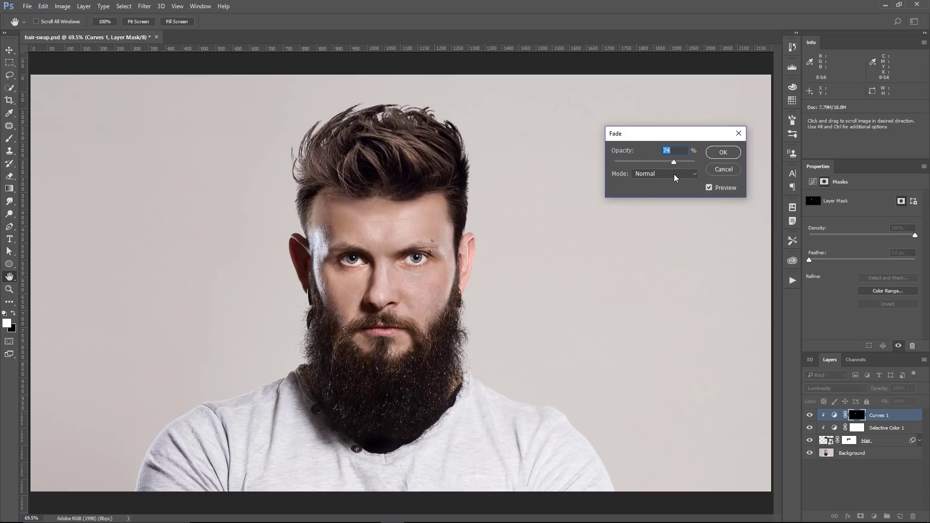
click(722, 152)
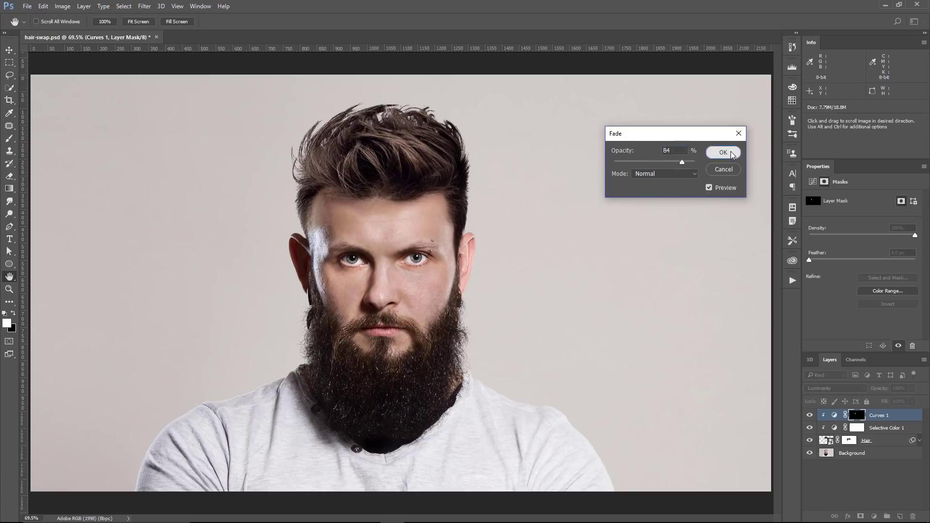
Paint black on the Hair layer's mask over the man's right temple and fade that stroke to 67% opacity
click(849, 442)
click(809, 440)
click(809, 440)
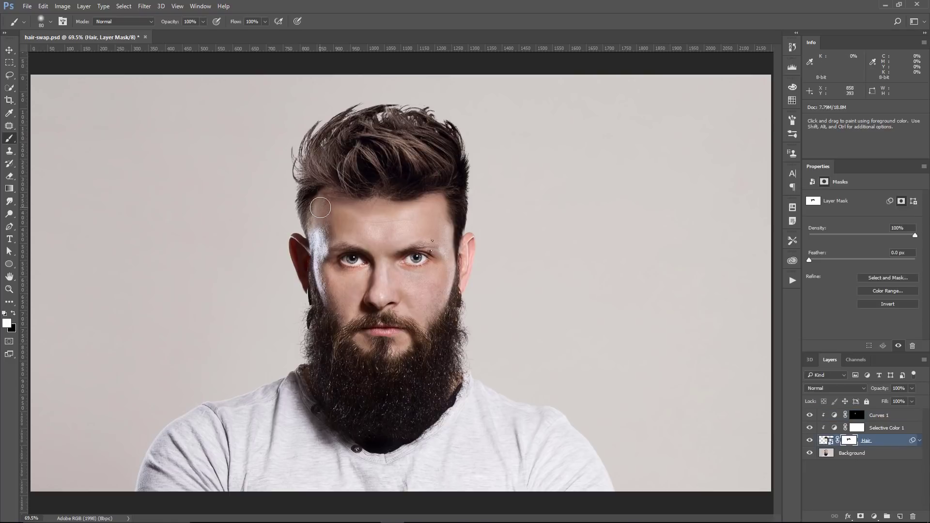
key(x)
drag(319, 223, 319, 236)
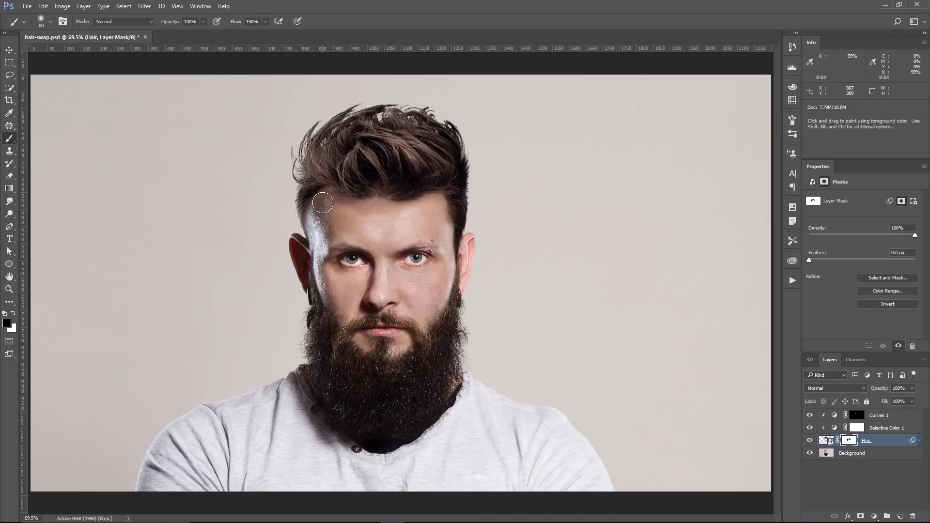
click(43, 6)
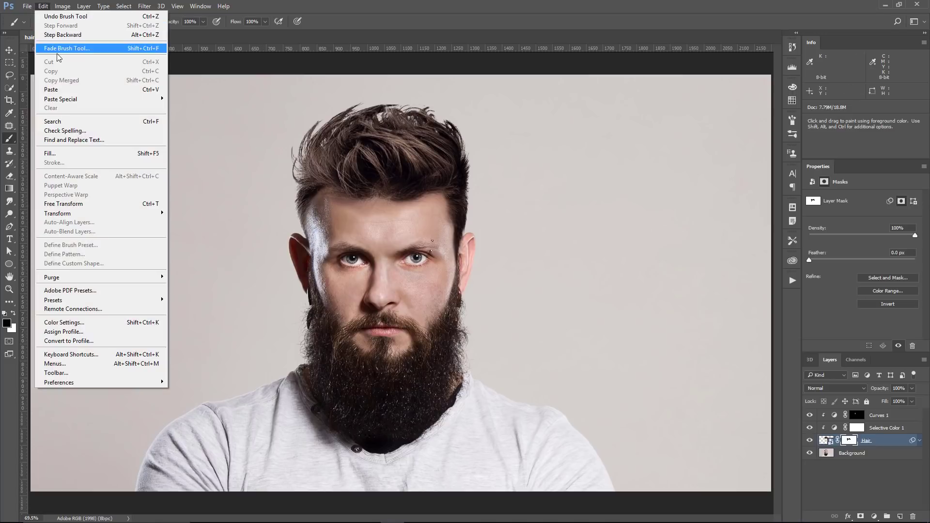
click(68, 47)
drag(693, 164, 668, 163)
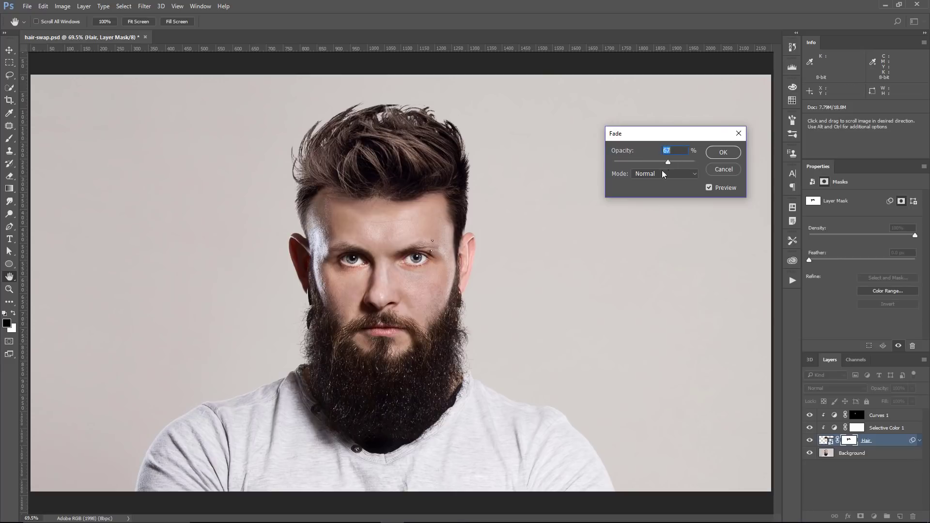
click(710, 154)
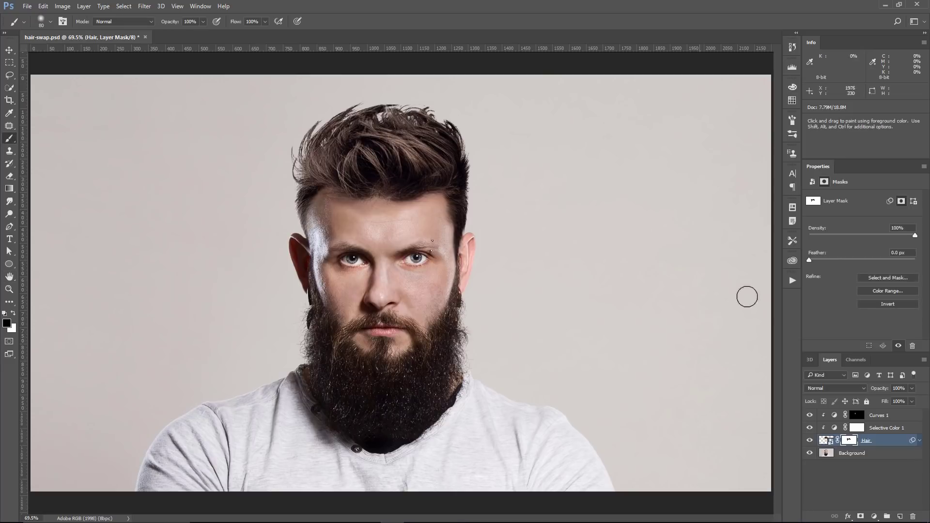
Compare the image with and without Curves 1, then lower its midtone point to input 143, output 47
click(808, 416)
click(808, 416)
click(809, 415)
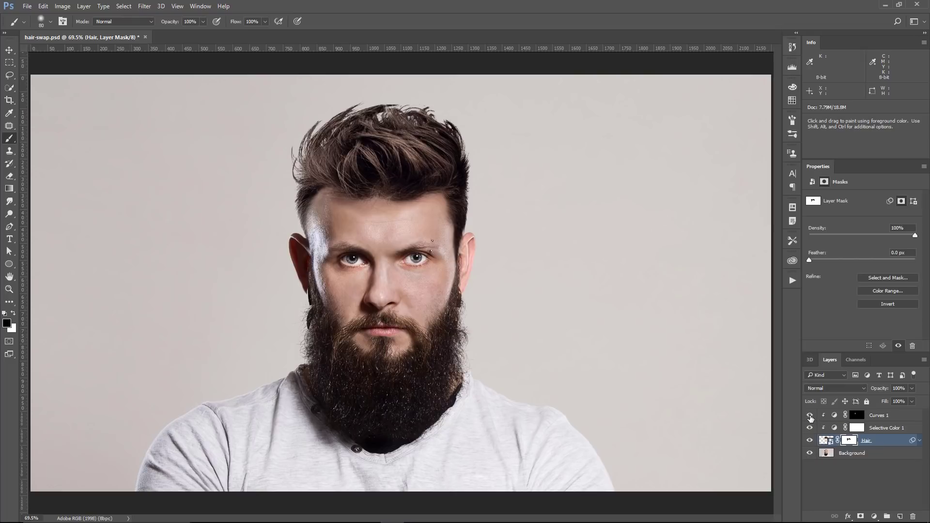
click(809, 416)
click(877, 415)
drag(876, 281, 877, 290)
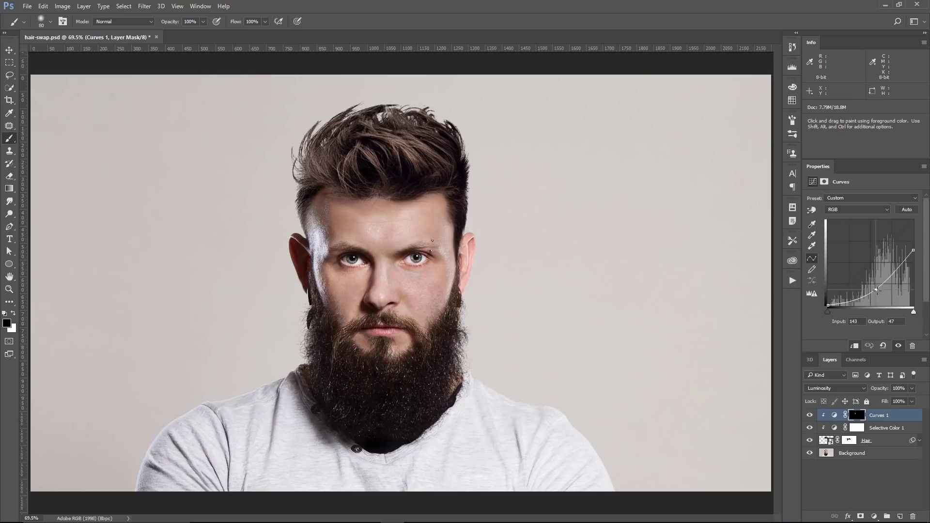
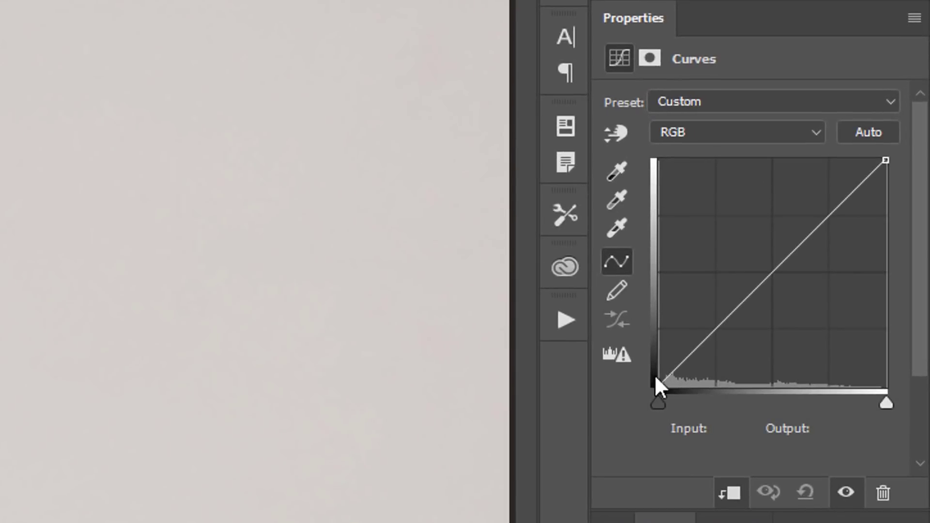
Brighten the forehead skin just below the hairline in Curves 2 with the on-image adjustment tool
click(615, 133)
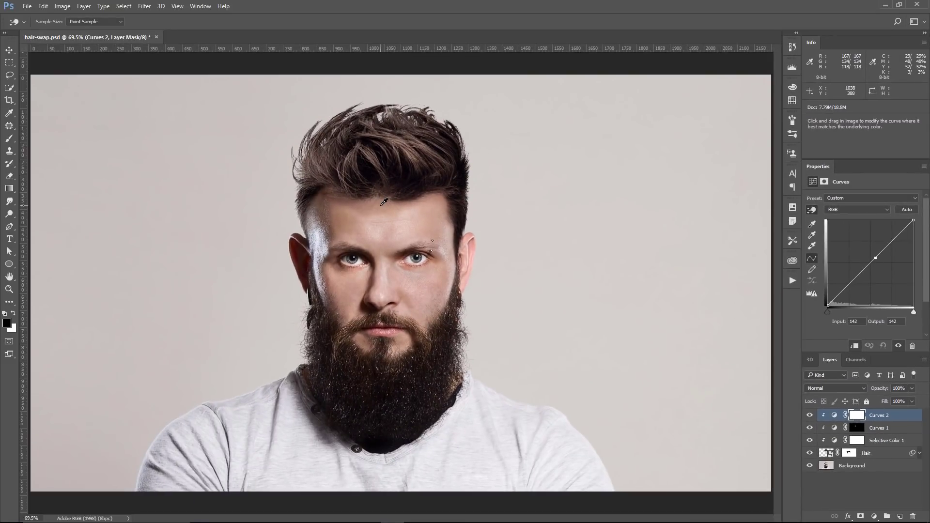
drag(383, 202, 384, 195)
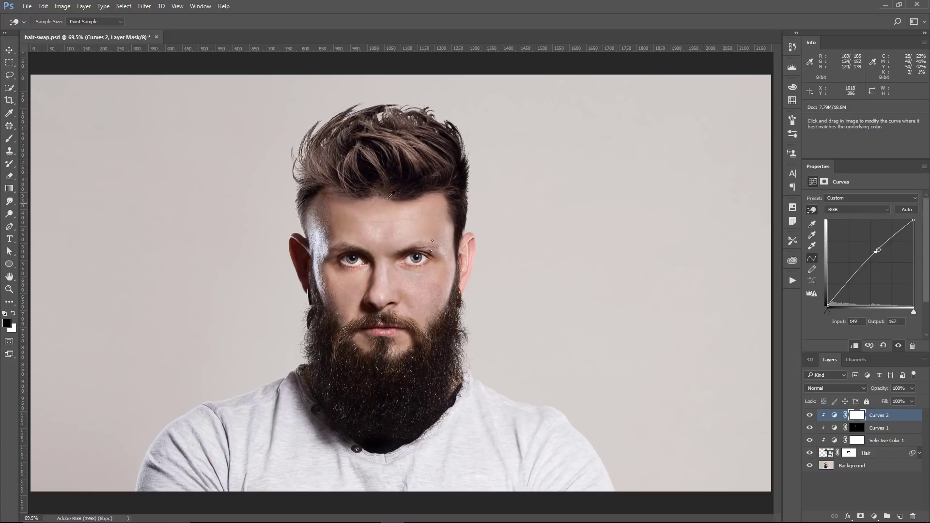
Invert the Curves 2 mask to black and brush white onto it over the forehead just below the hairline
click(854, 416)
key(b)
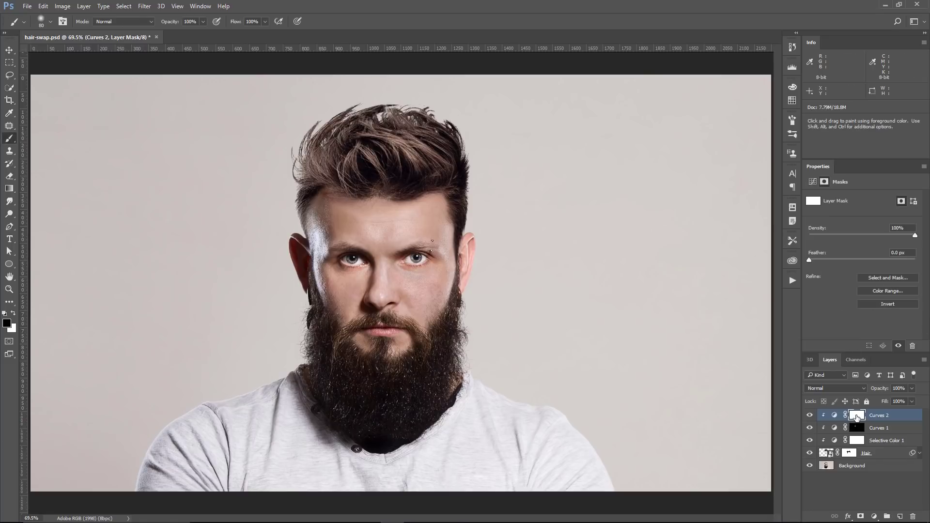
click(878, 304)
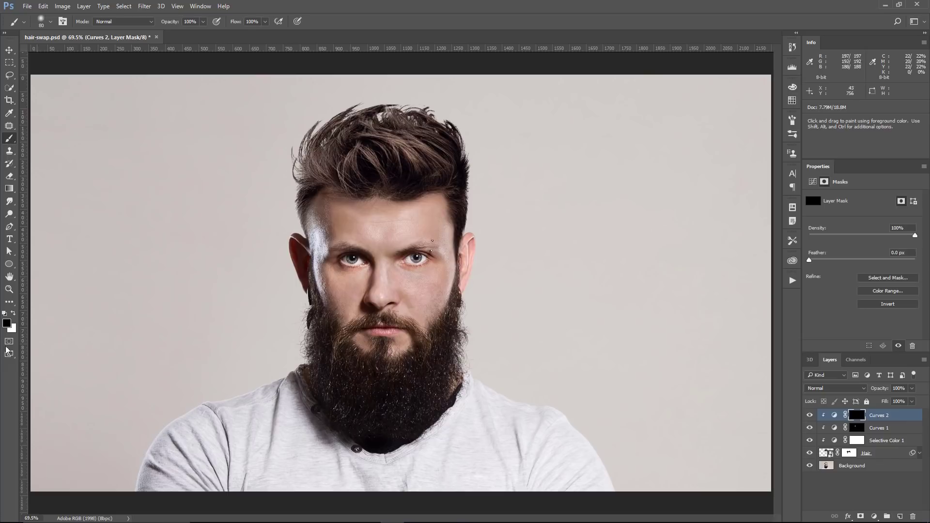
click(14, 314)
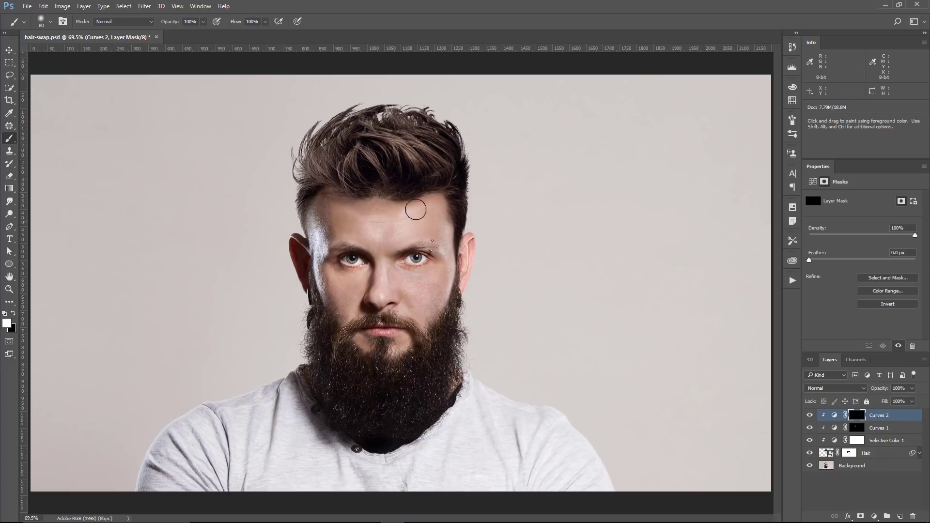
mouse_move(376, 207)
mouse_down()
mouse_move(406, 205)
mouse_move(351, 203)
mouse_up()
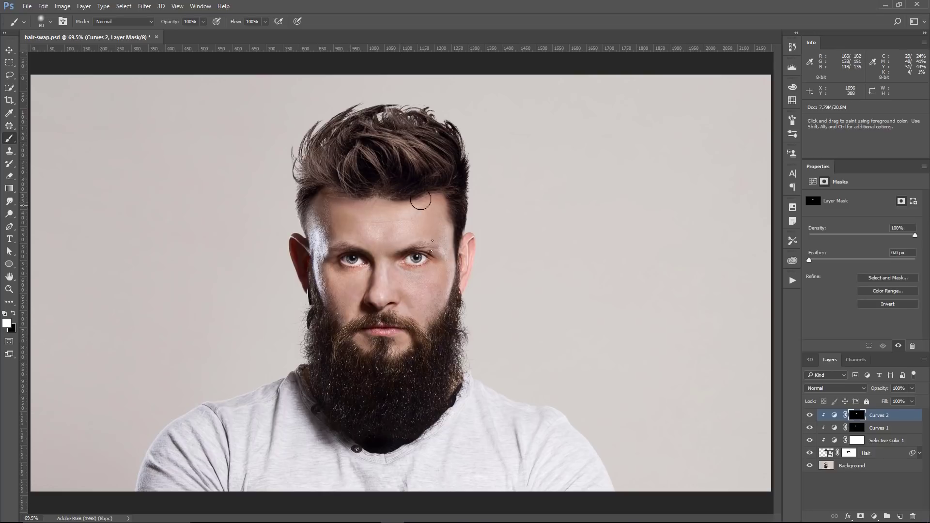
Compare the image with and without Curves 2 and inspect the forehead and hairline blend up close
click(812, 416)
click(814, 417)
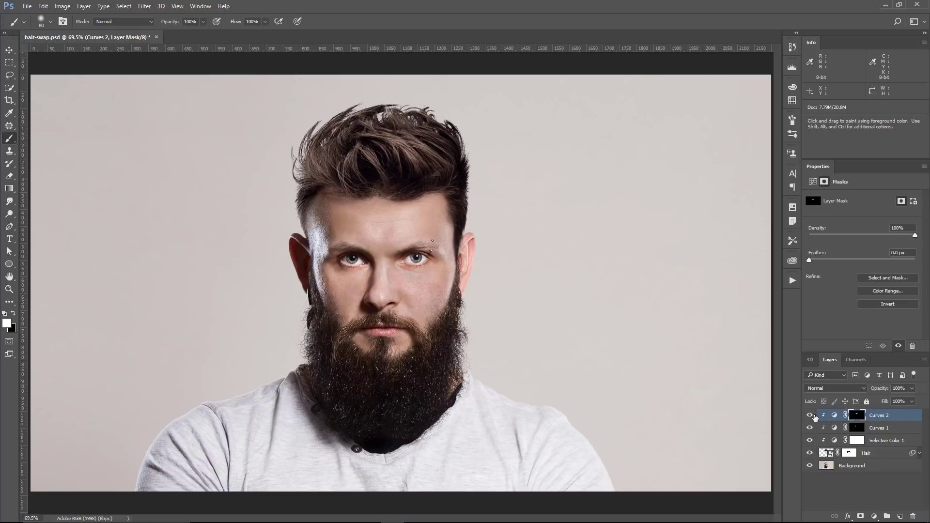
click(9, 290)
click(430, 316)
scroll(423, 318, down, 4)
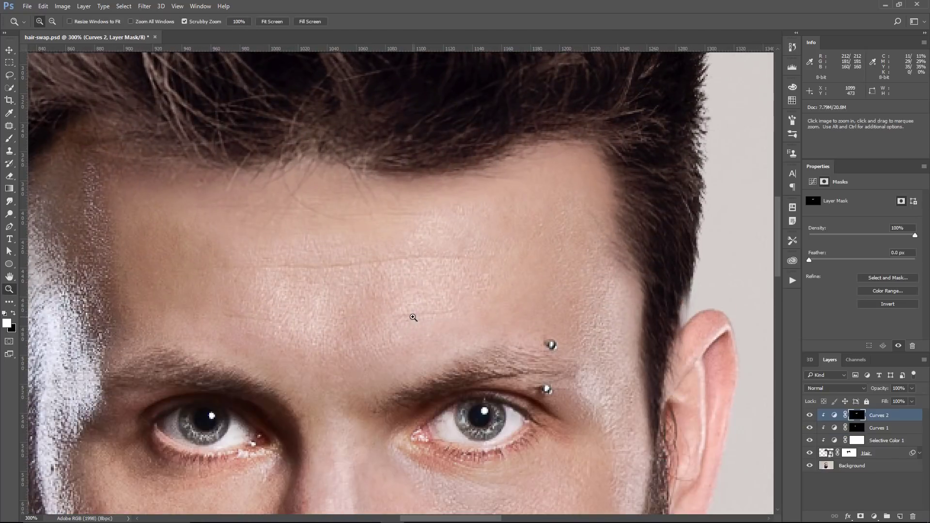
scroll(421, 319, down, 4)
key(ctrl+0)
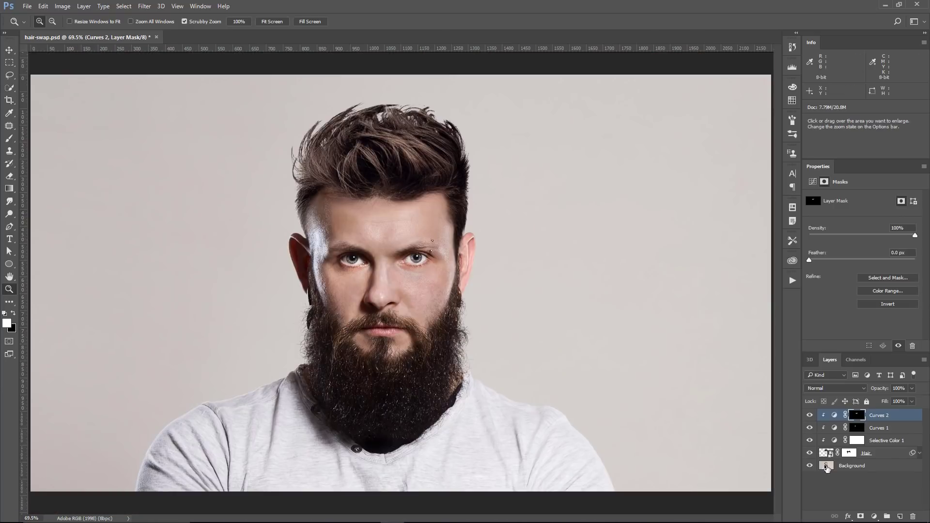
Convert the Background layer to a smart object
click(848, 467)
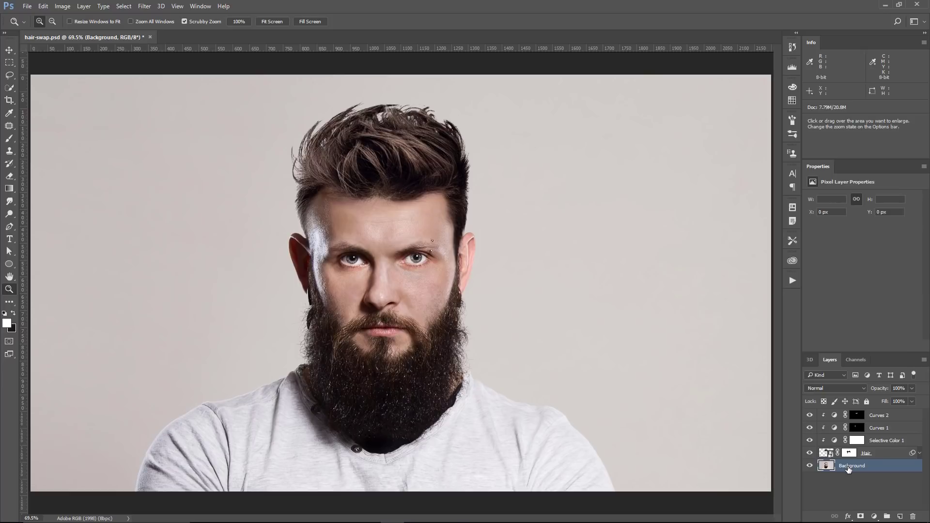
right_click(879, 469)
click(834, 140)
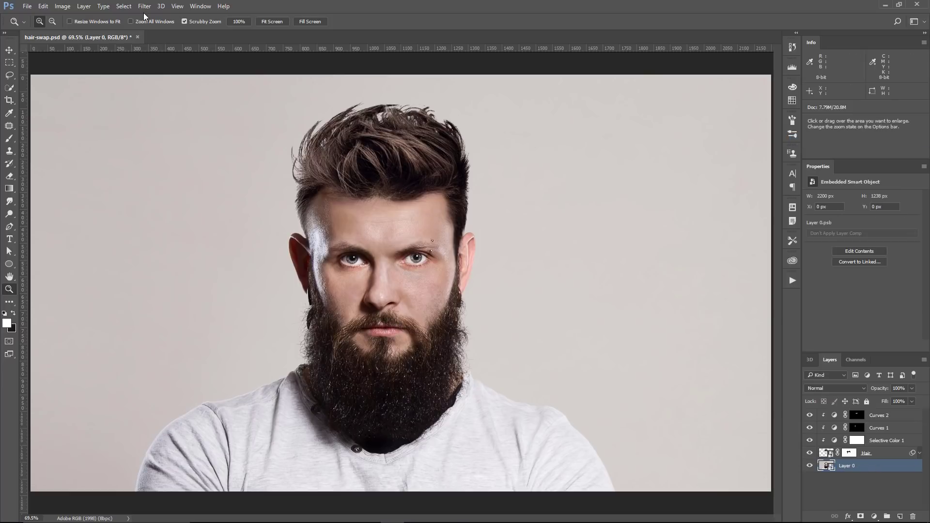
Apply a Gaussian Blur with a 0.4-pixel radius to the bearded man's smart object as a smart filter
click(322, 223)
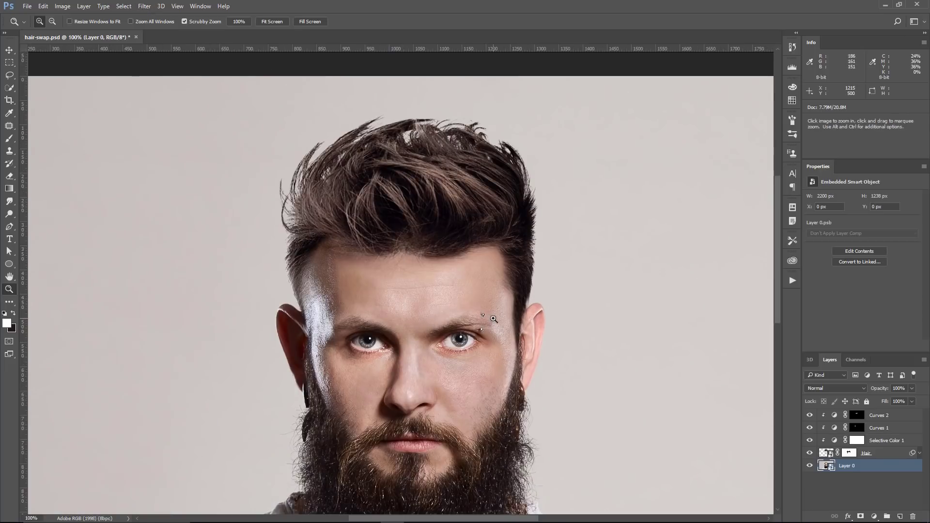
click(144, 7)
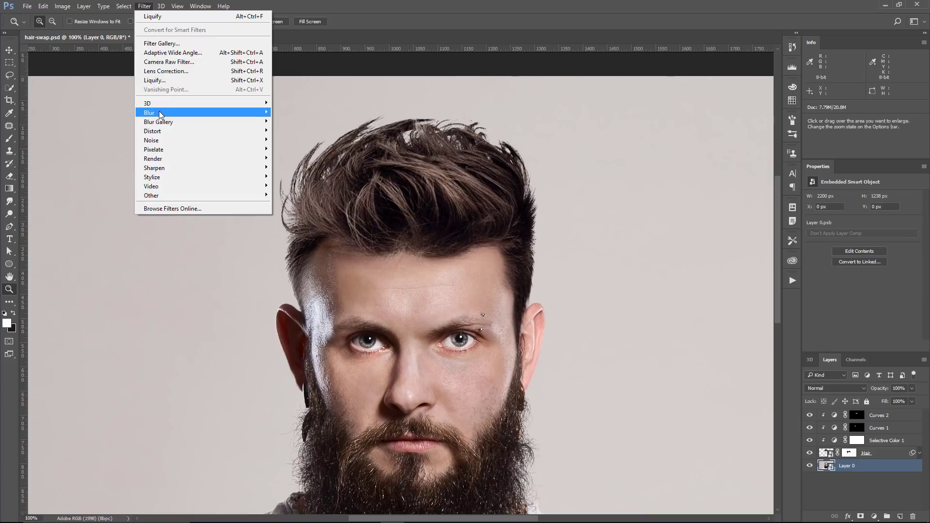
mouse_move(161, 115)
click(117, 149)
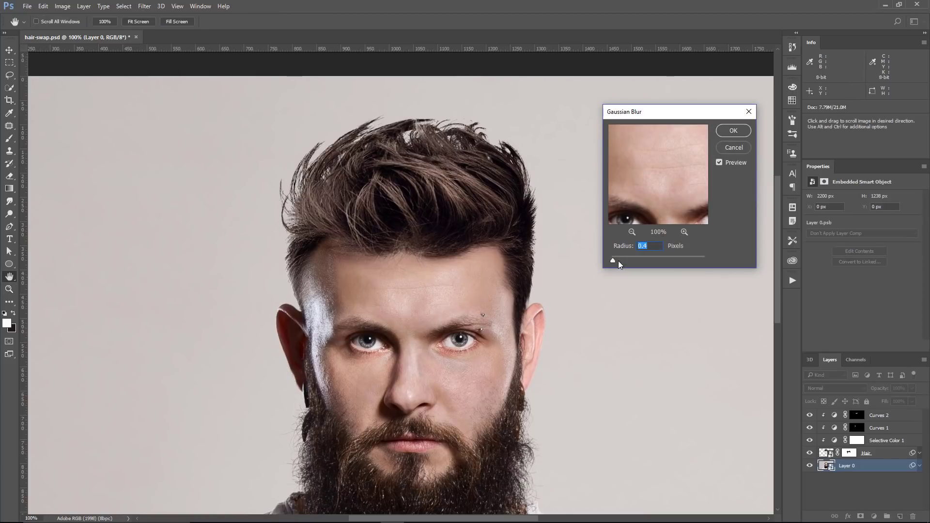
drag(618, 260, 577, 262)
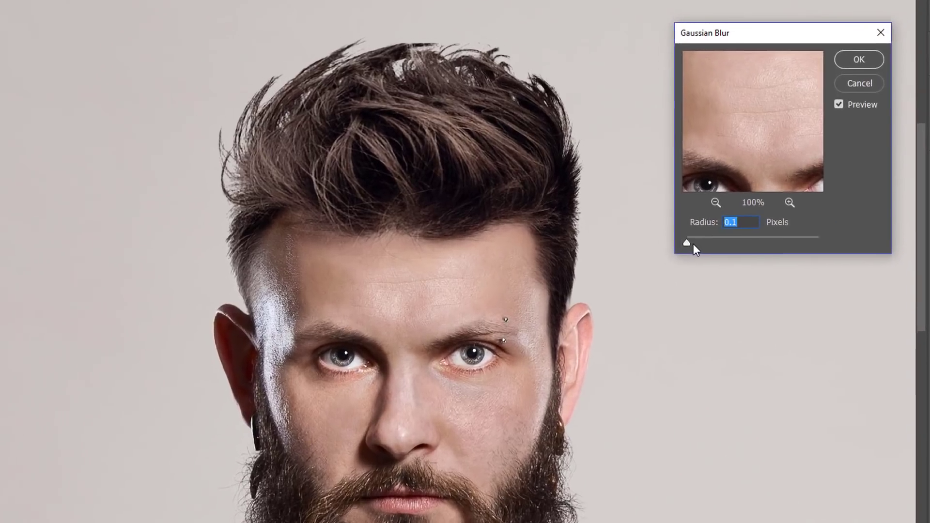
drag(697, 242, 698, 243)
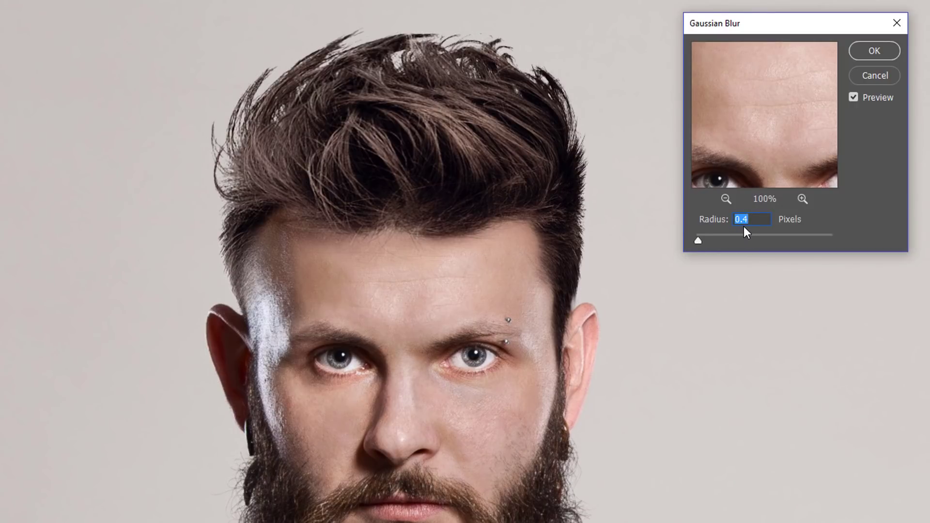
click(853, 98)
click(874, 51)
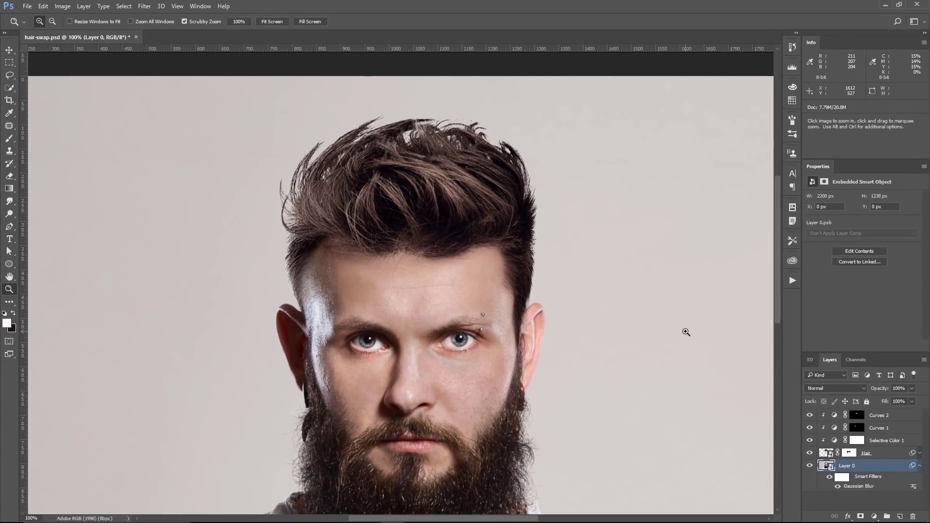
Collapse the smart filter list of Layer 0 and convert all layers from Layer 0 to Curves 2 into one smart object
right_click(425, 256)
click(438, 260)
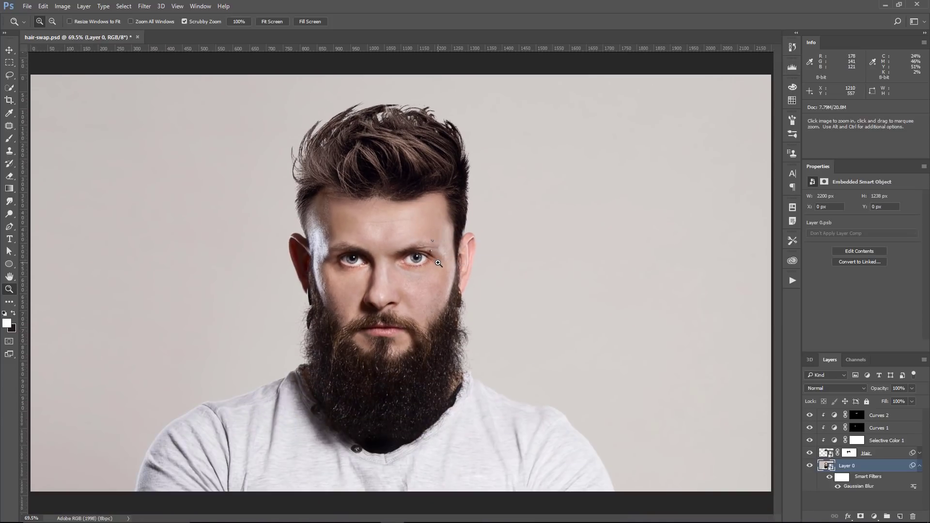
click(919, 466)
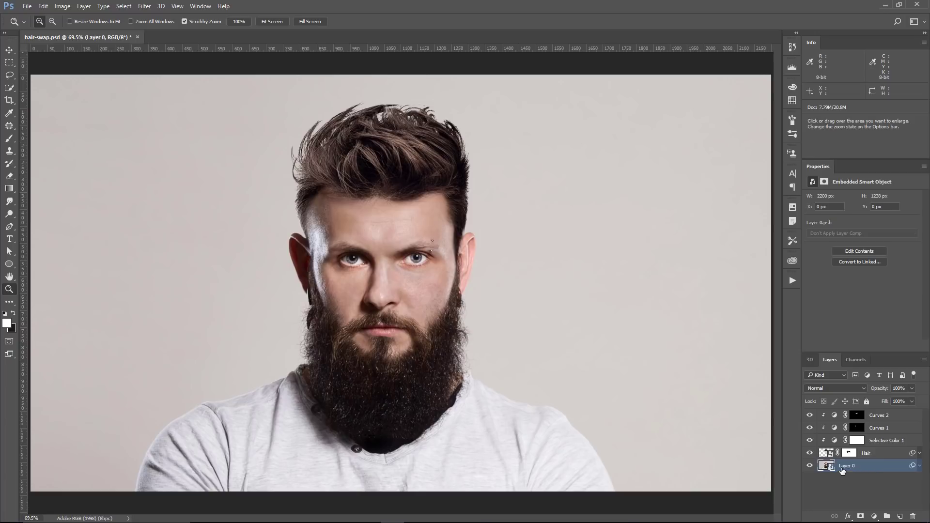
shift+click(881, 417)
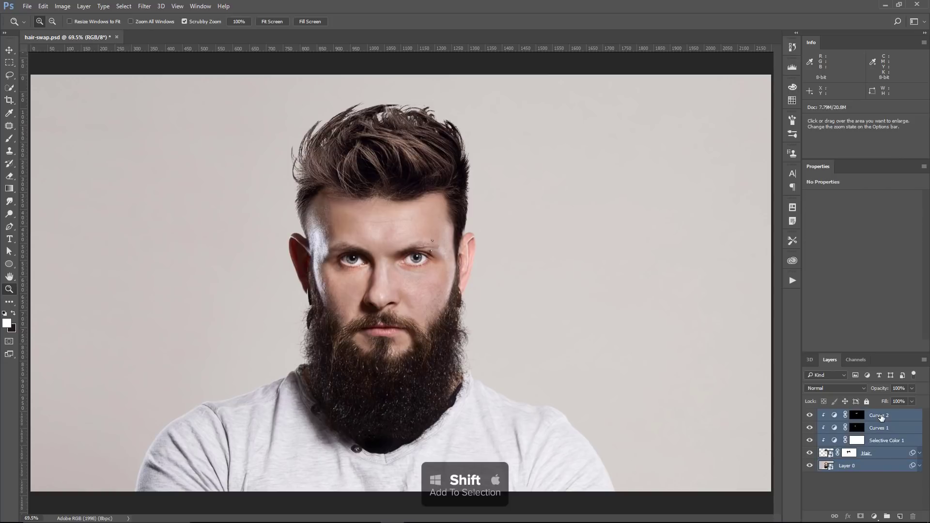
right_click(881, 418)
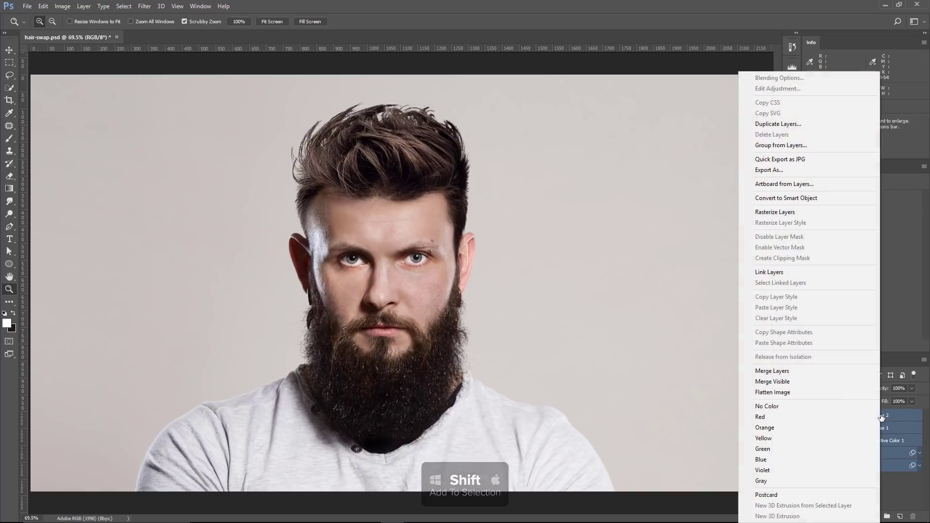
click(766, 199)
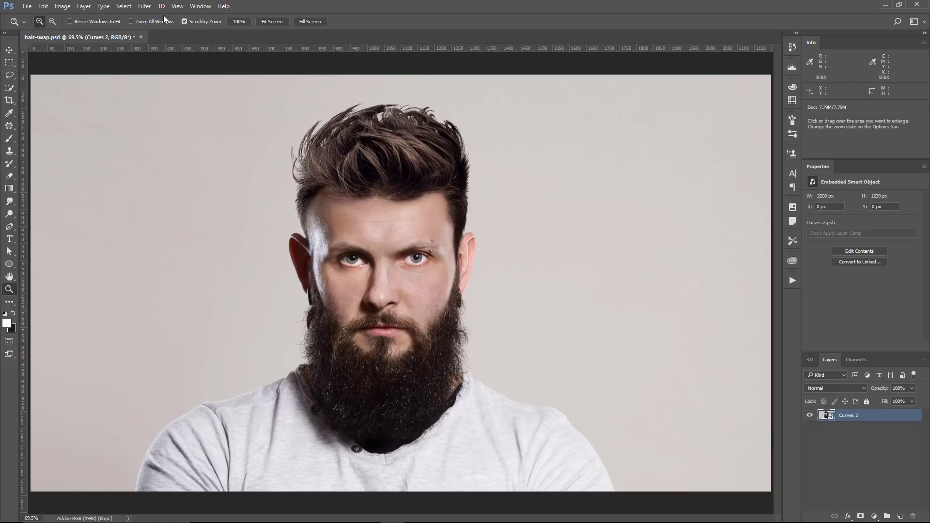
Open the Camera Raw Filter on the combined smart object and set the grain amount to 15
click(145, 6)
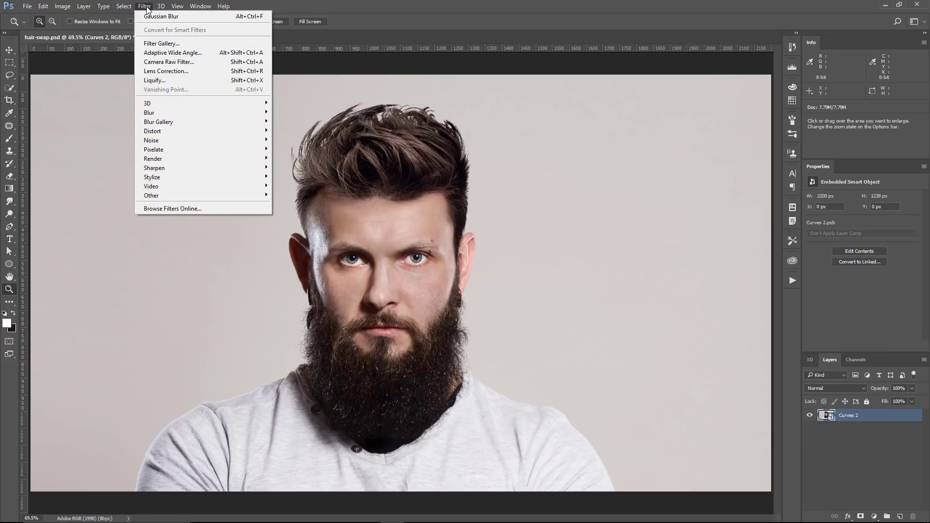
click(167, 61)
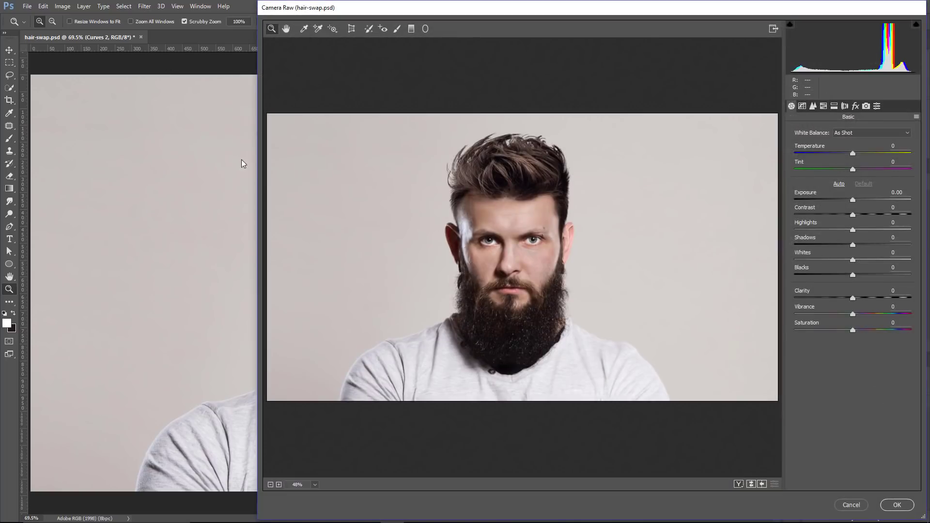
click(478, 237)
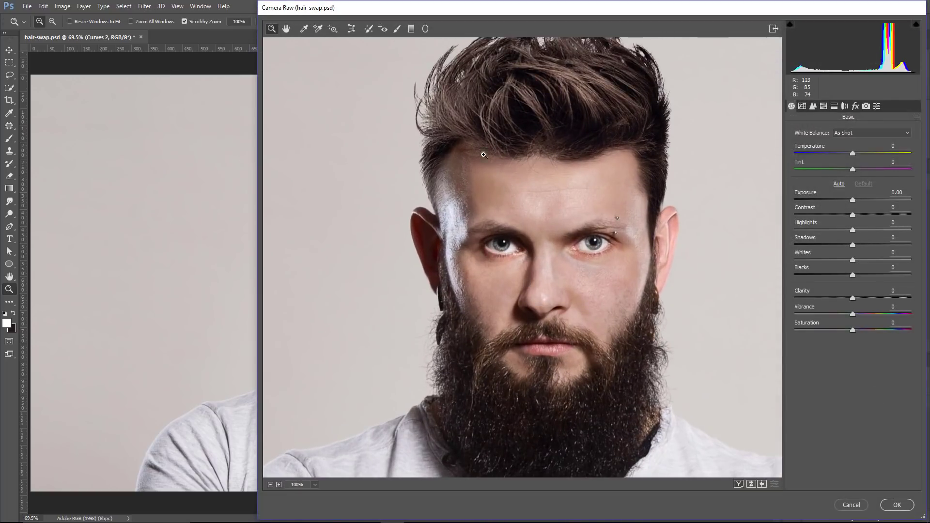
scroll(664, 301, up, 3)
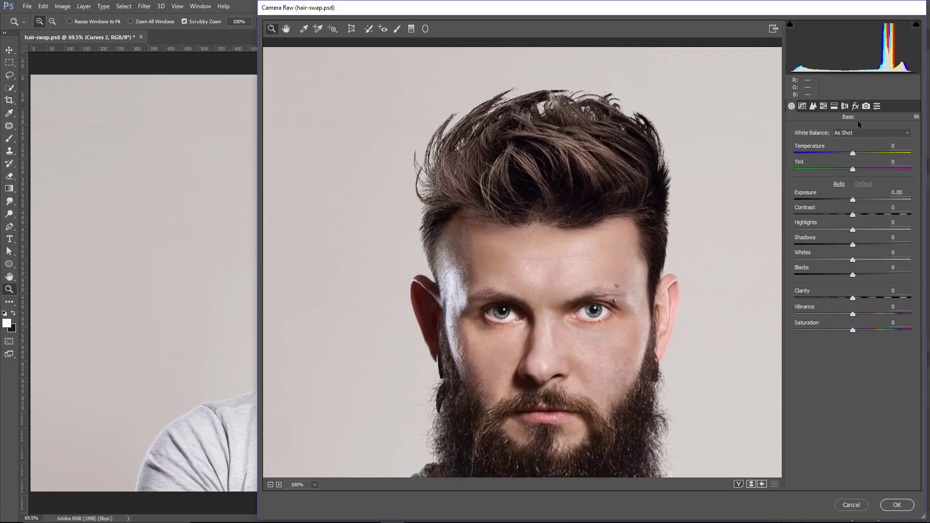
click(855, 106)
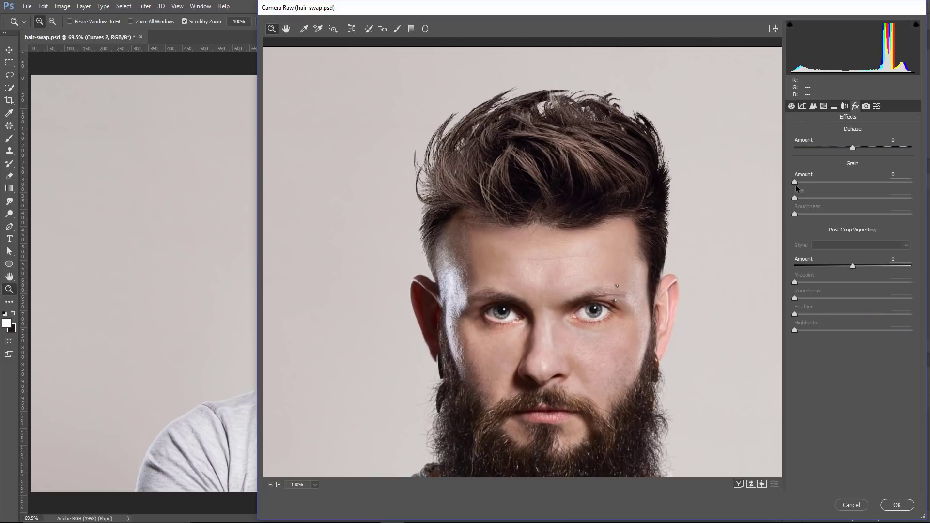
drag(797, 184, 807, 185)
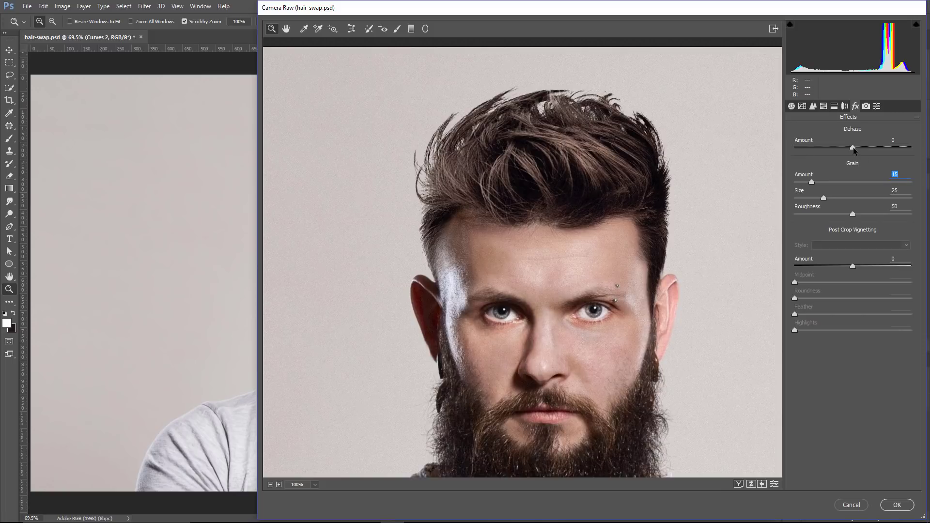
Set Dehaze to +14, compare the effects with the defaults, and apply the Camera Raw Filter
drag(853, 150, 861, 156)
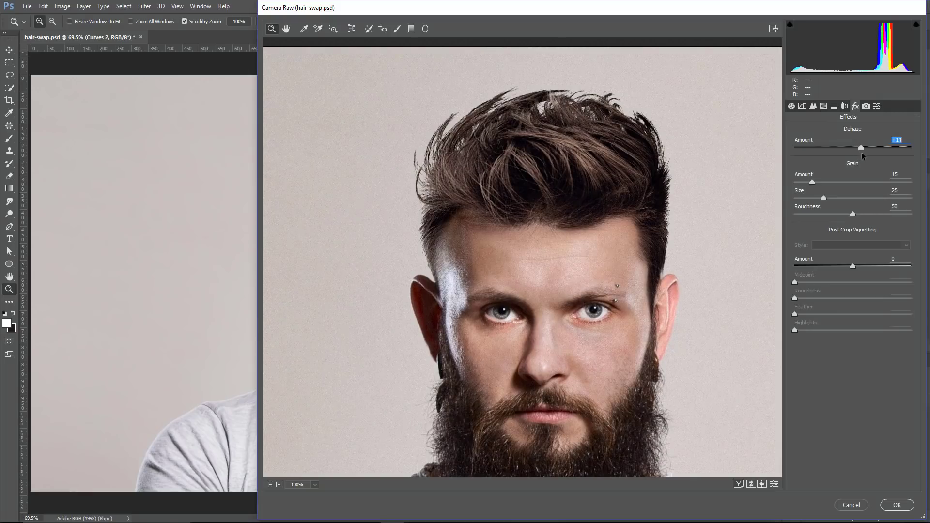
click(774, 484)
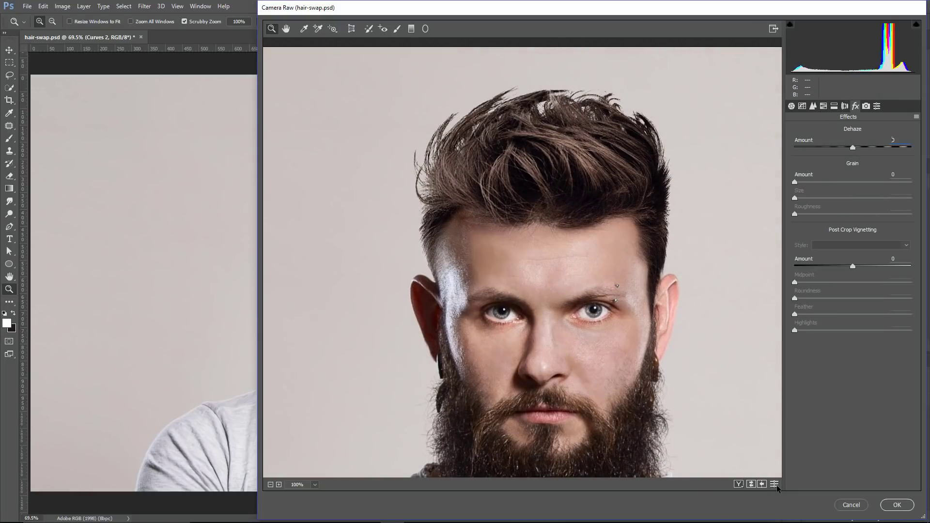
click(774, 485)
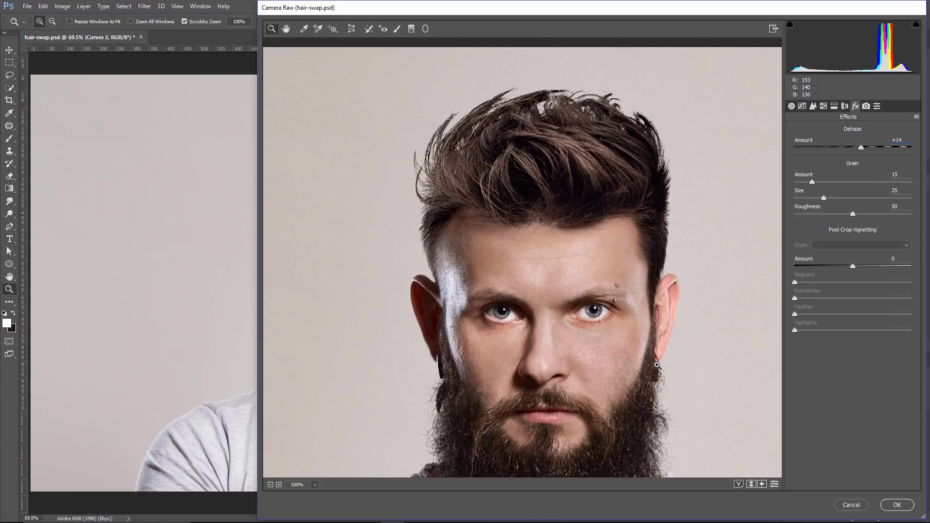
click(896, 505)
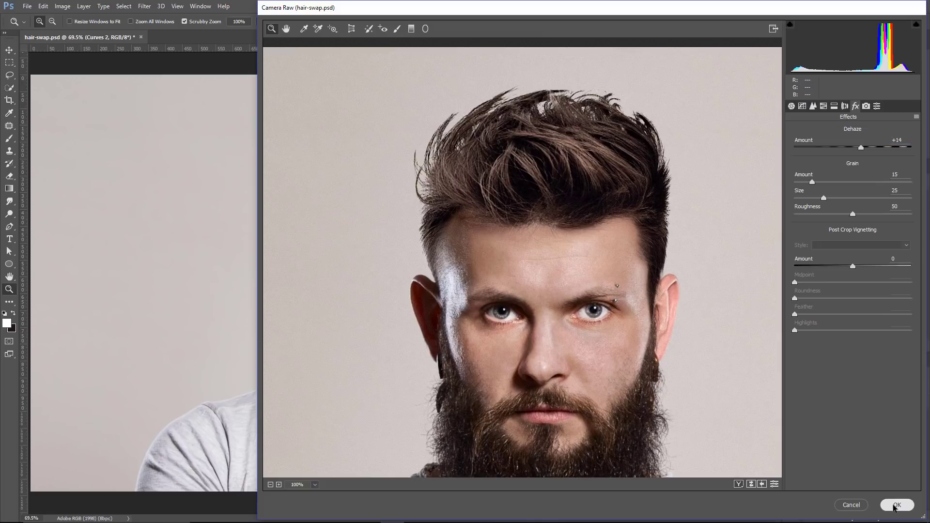